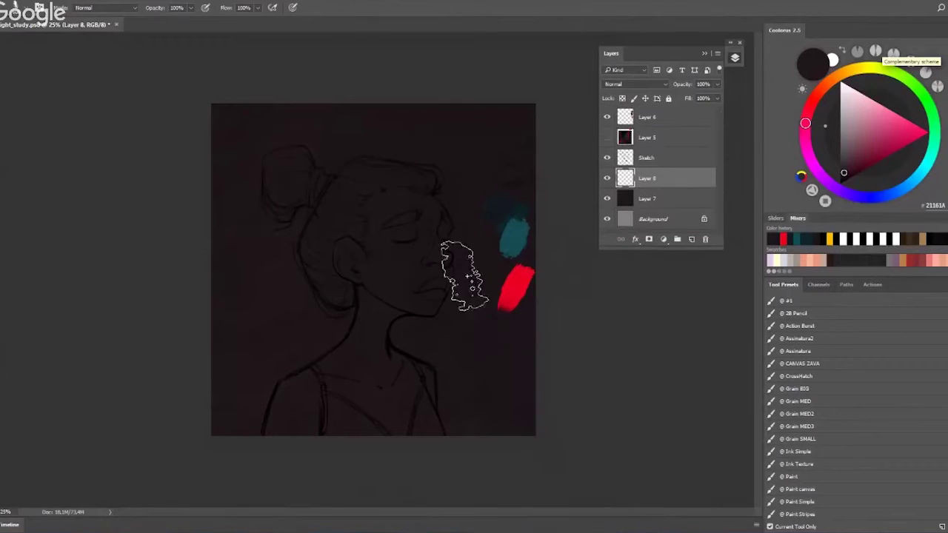
Step: Block in the hair, face, neck and bun with a teal base tone on Layer 8
alt+click(503, 226)
drag(371, 214, 343, 173)
mouse_move(330, 278)
mouse_down()
mouse_move(408, 295)
mouse_move(422, 184)
mouse_move(303, 194)
mouse_move(290, 177)
mouse_up()
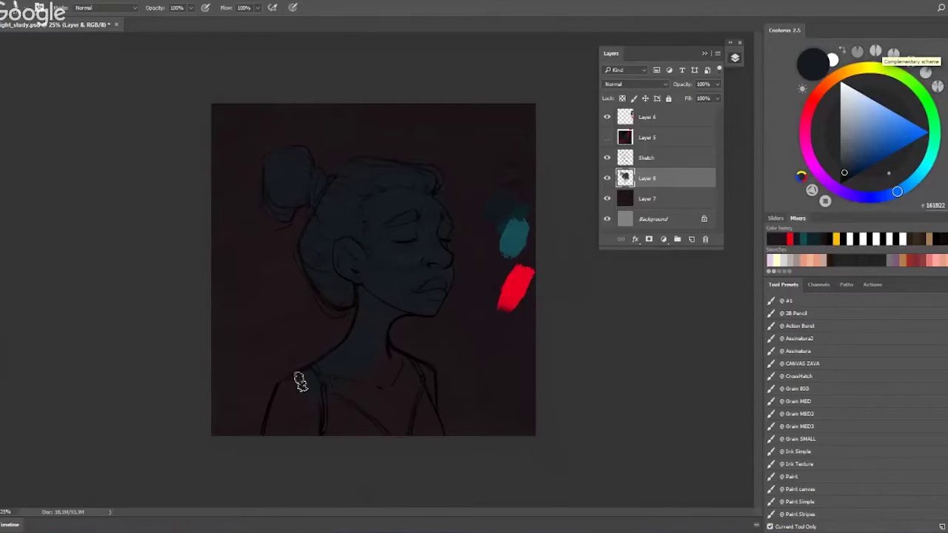
Step: Set the Sketch layer's opacity to 0% to hide the sketch lines
click(652, 158)
text(0)
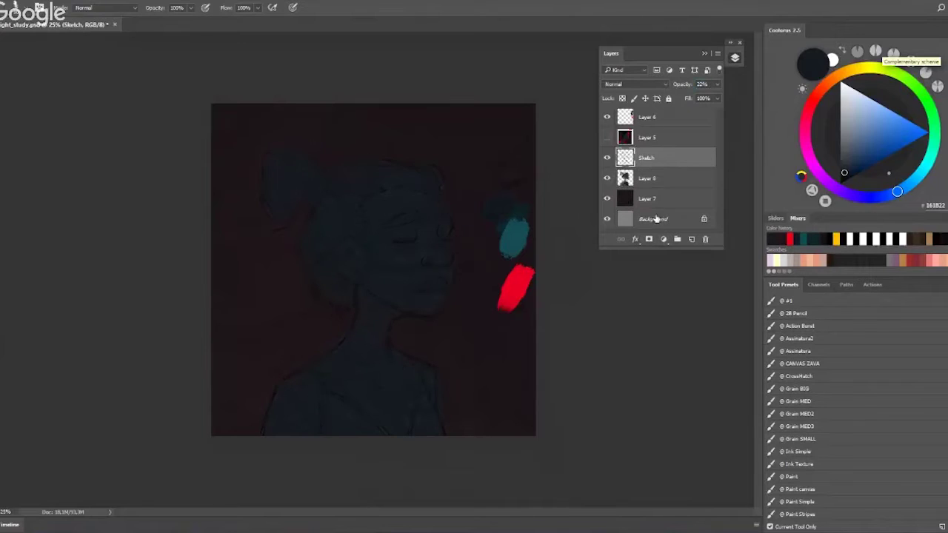
key(alt+bracketleft)
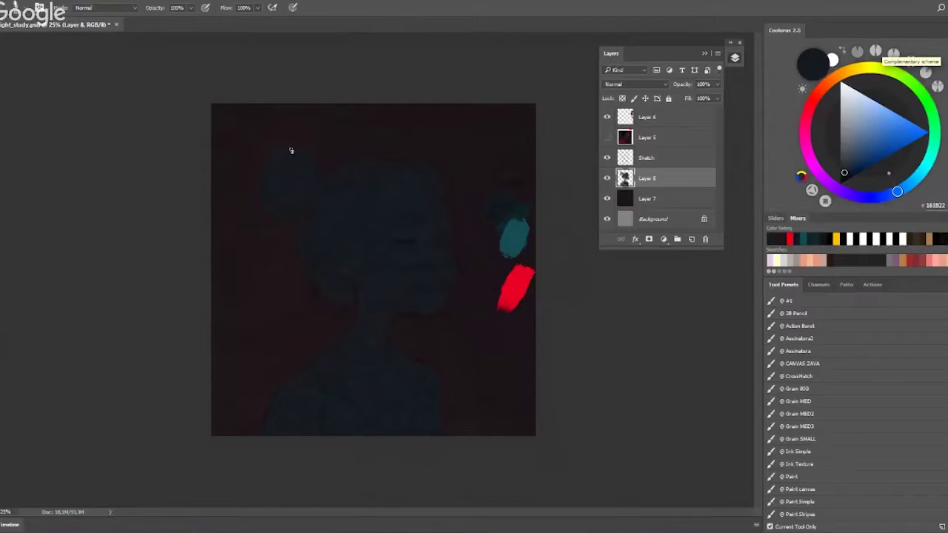
Step: Try dark blue, dark reddish and dark teal colours, then zoom into the canvas
alt+click(429, 180)
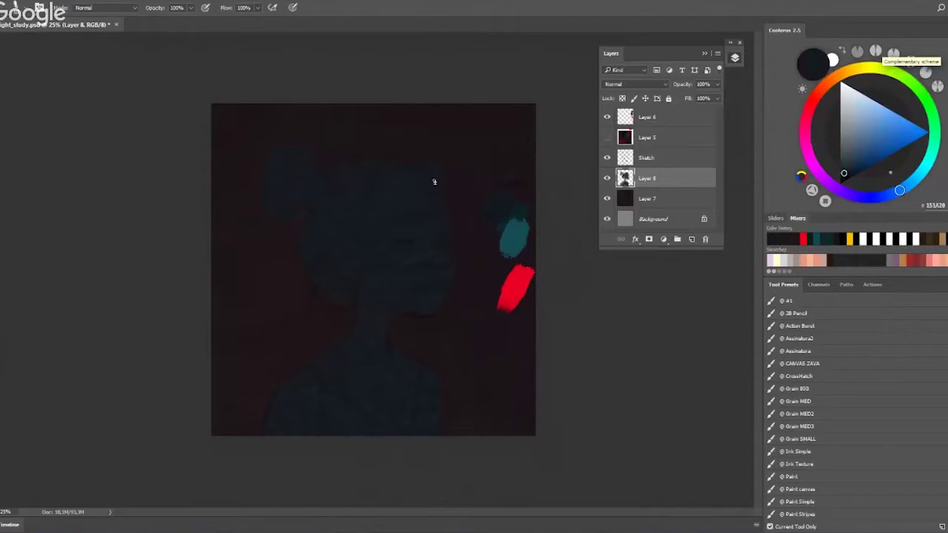
alt+click(442, 409)
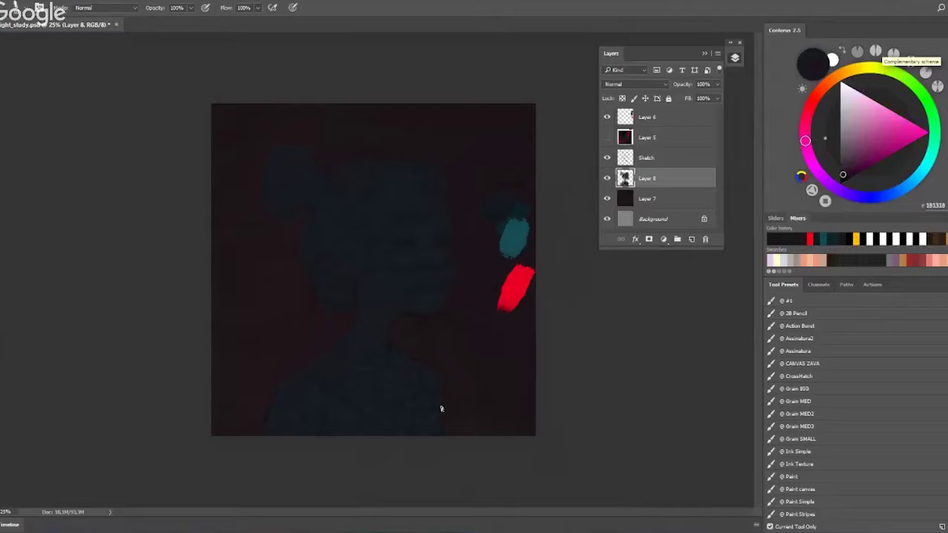
alt+click(511, 241)
key(ctrl+plus)
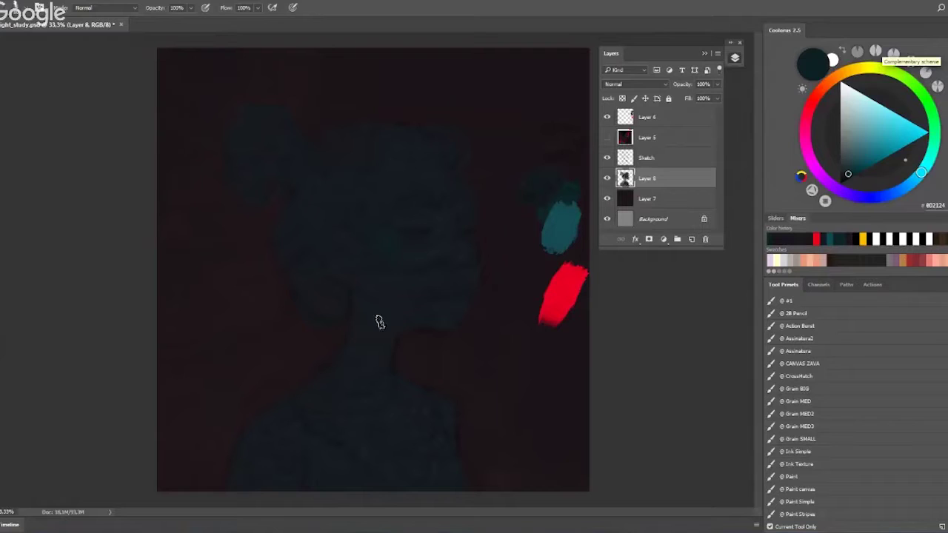
Step: Paint dark teal marks on the shoulder, then shrink the brush and pick a dark reddish shadow
drag(269, 445, 280, 499)
alt+click(508, 296)
key(bracketleft)
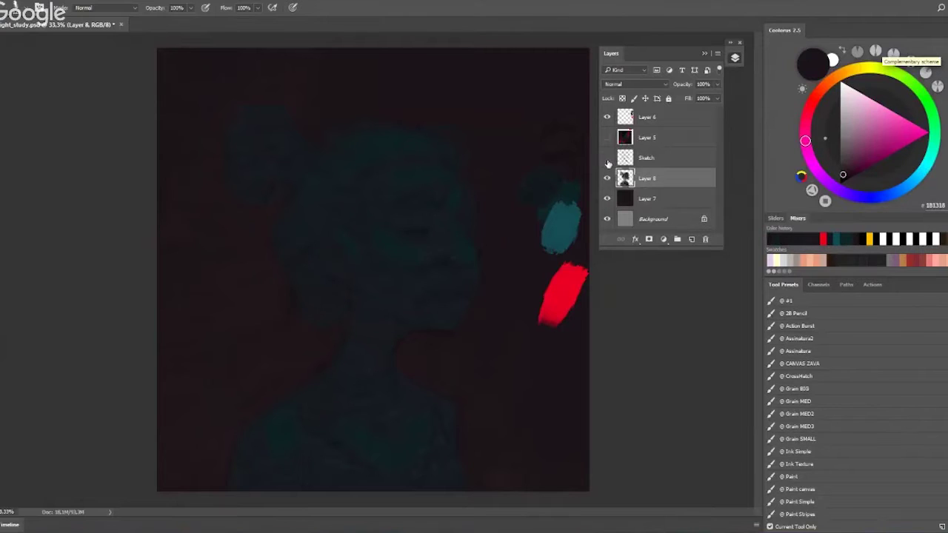
Step: Pick several dark blue and blue-grey tones for shading the face and neck
alt+click(369, 298)
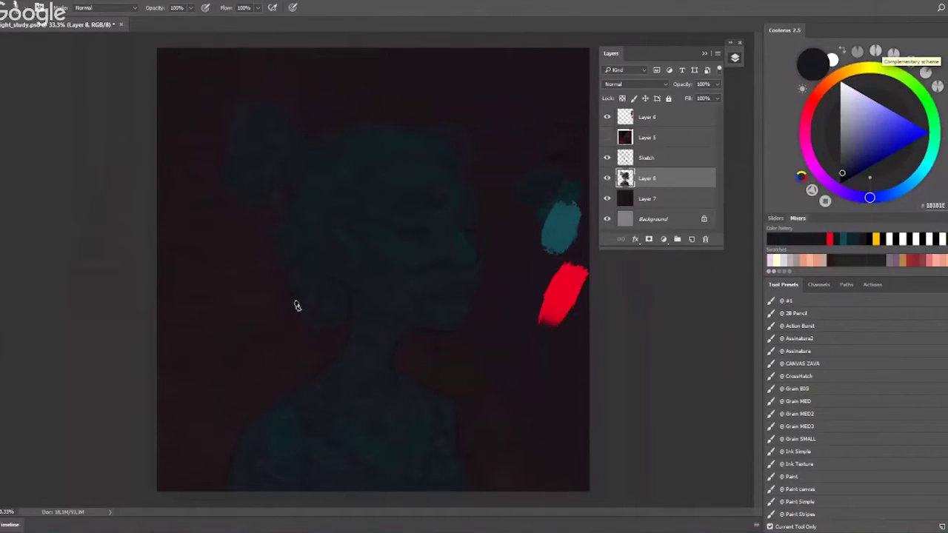
alt+click(457, 222)
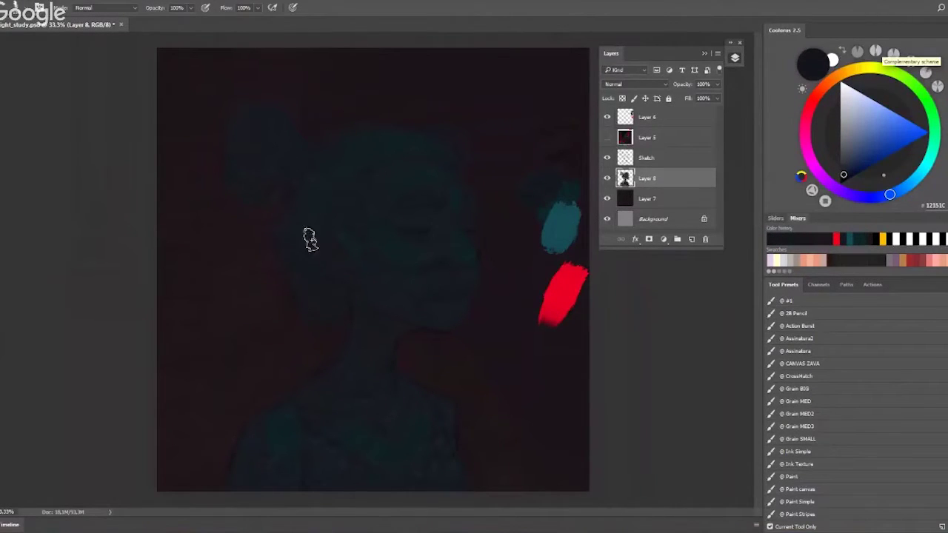
alt+click(448, 261)
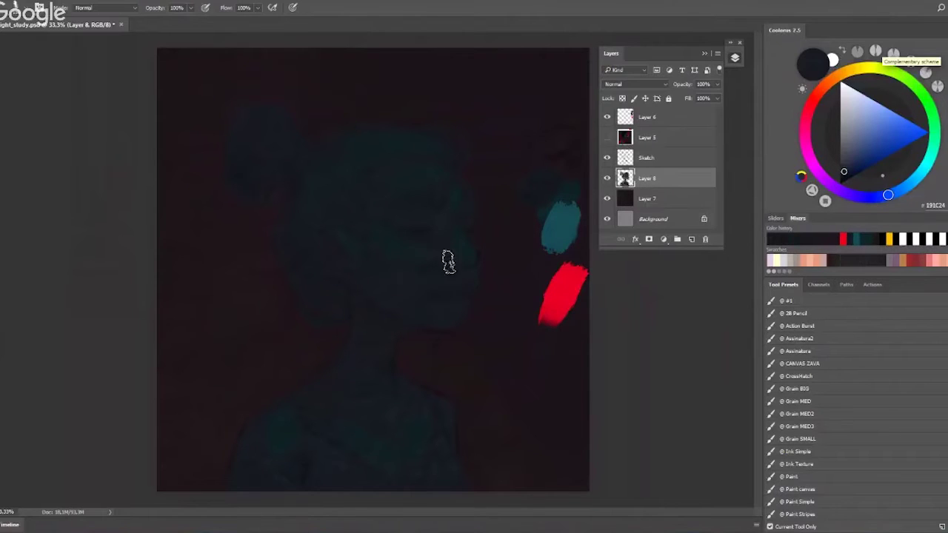
alt+click(347, 400)
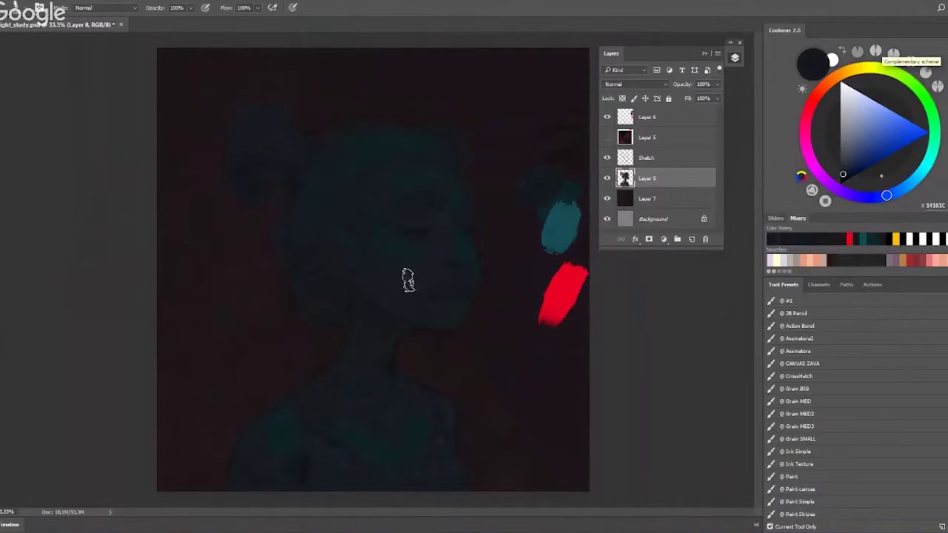
key(ctrl+plus)
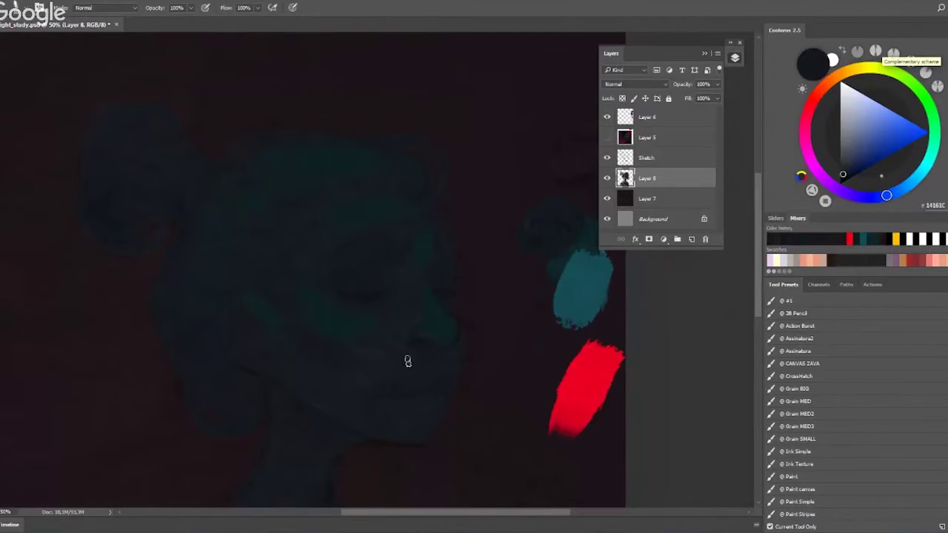
key(ctrl+minus)
key(ctrl+minus)
Step: Sample the painting, pick darker and lighter teals for highlights, then pick bright red EC0018
alt+click(390, 222)
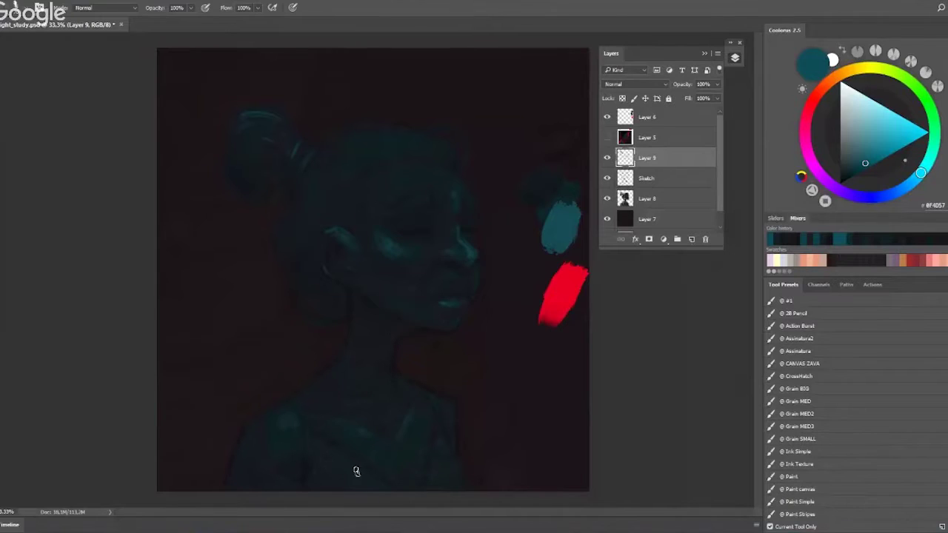
alt+click(526, 214)
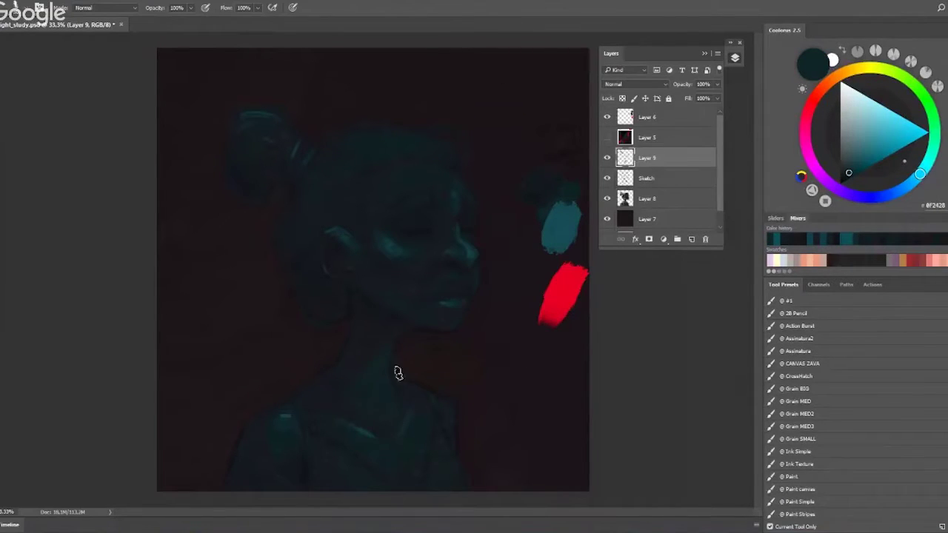
alt+click(526, 229)
key(ctrl+minus)
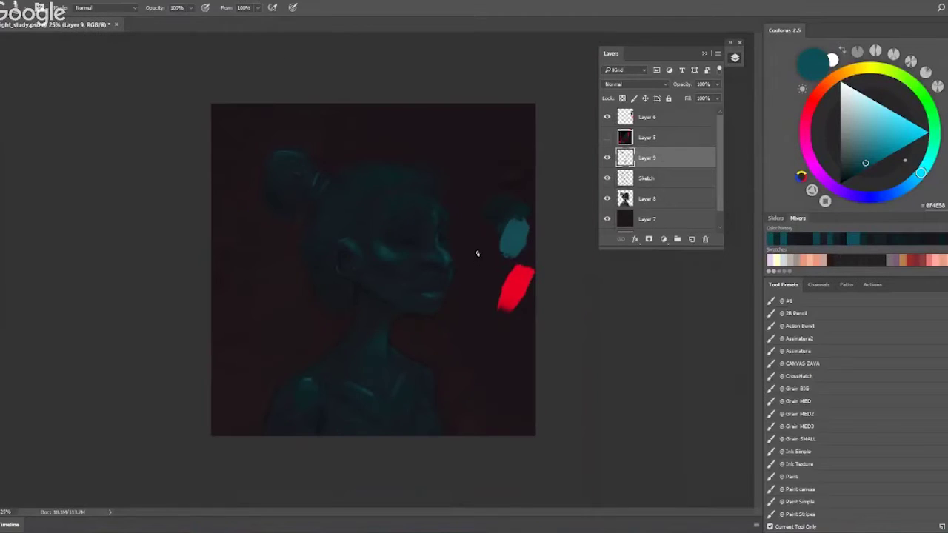
alt+click(529, 283)
key(ctrl+plus)
key(ctrl+plus)
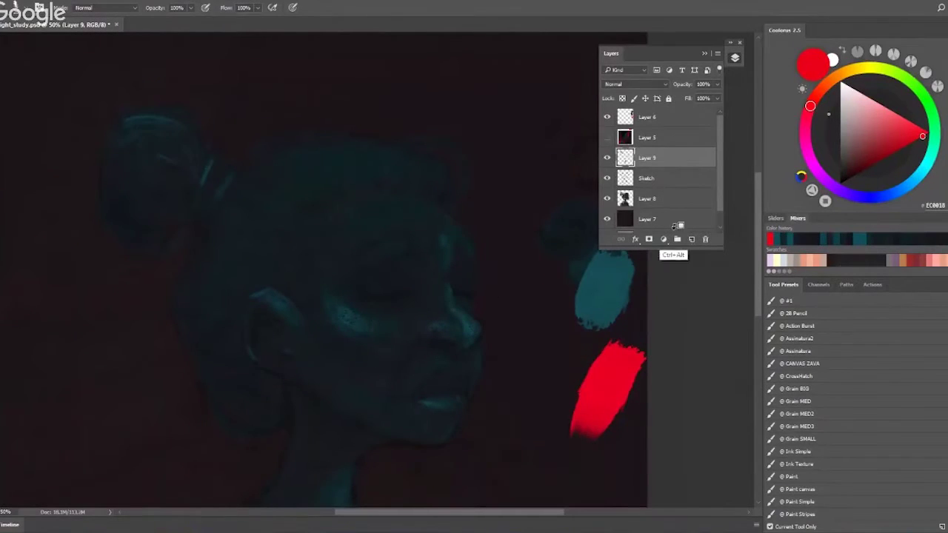
Step: On a new Layer 10, paint red rim light along the forehead, nose, neck and left shoulder
click(692, 238)
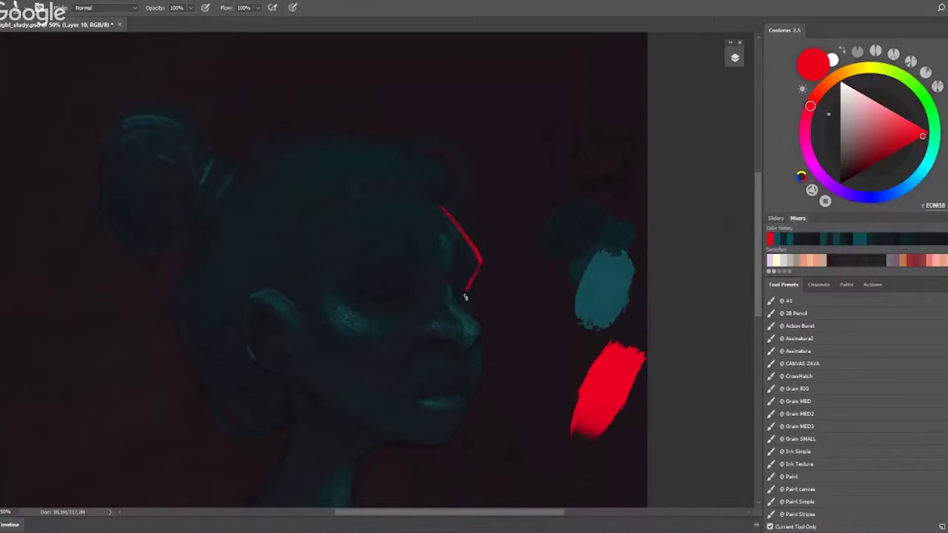
drag(478, 138, 483, 170)
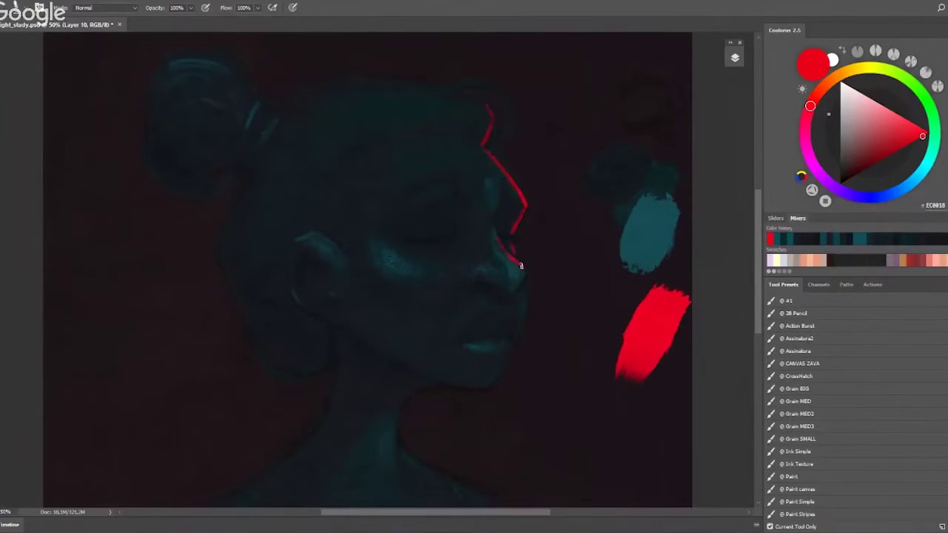
mouse_move(451, 312)
mouse_down()
mouse_move(476, 365)
mouse_move(559, 244)
mouse_up()
drag(222, 470, 322, 333)
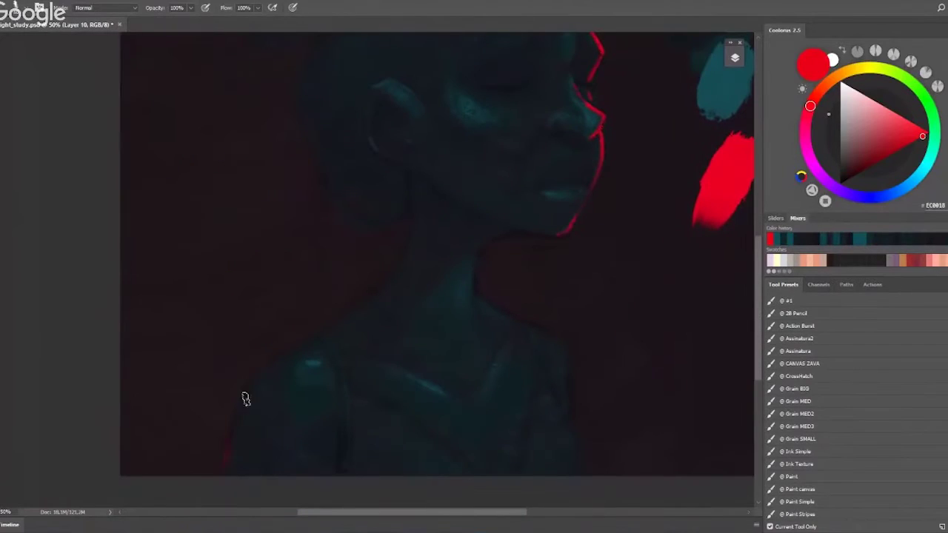
mouse_move(379, 314)
mouse_down()
mouse_move(414, 249)
mouse_move(334, 334)
mouse_up()
drag(403, 283, 378, 350)
Step: Extend the red rim light along the jaw, nape, hair edge and bun, undoing one bad bun stroke
key(ctrl+0)
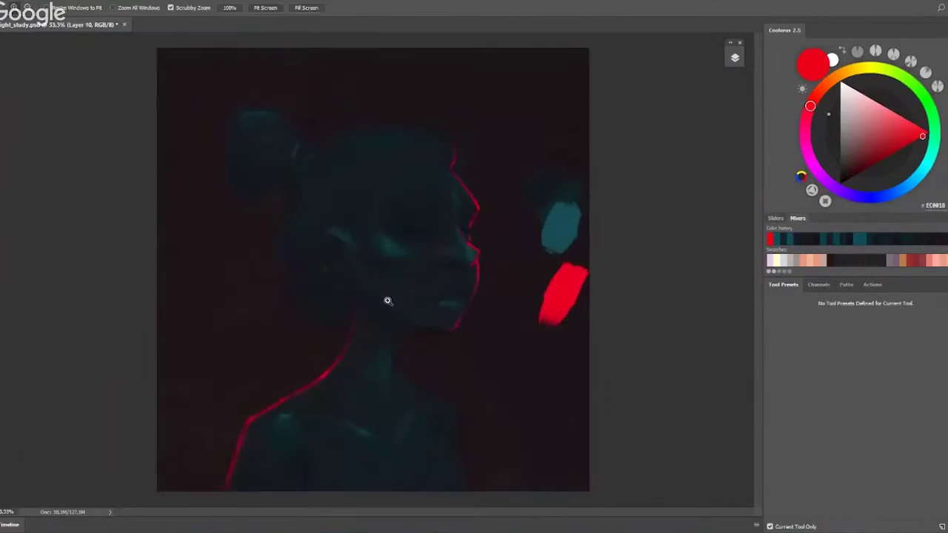
scroll(387, 300, up, 3)
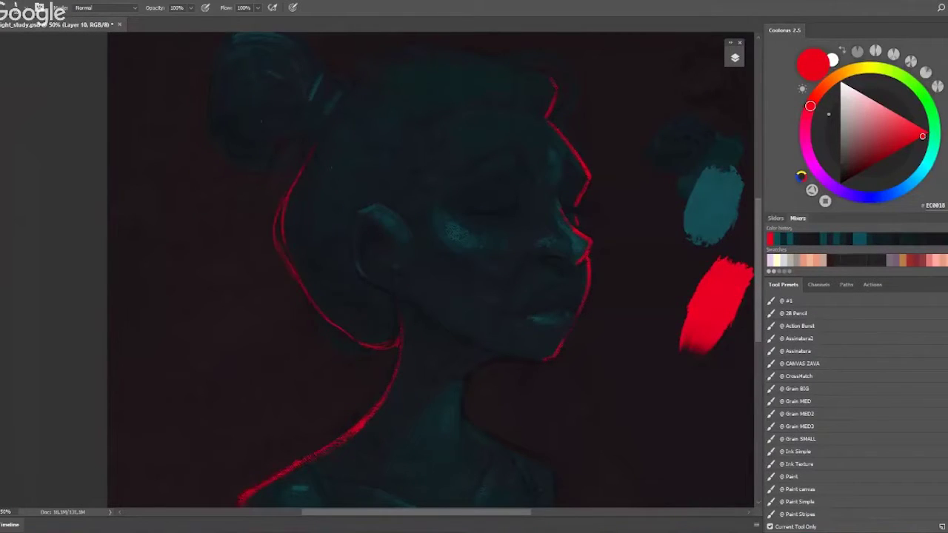
drag(393, 345, 335, 359)
drag(382, 273, 332, 258)
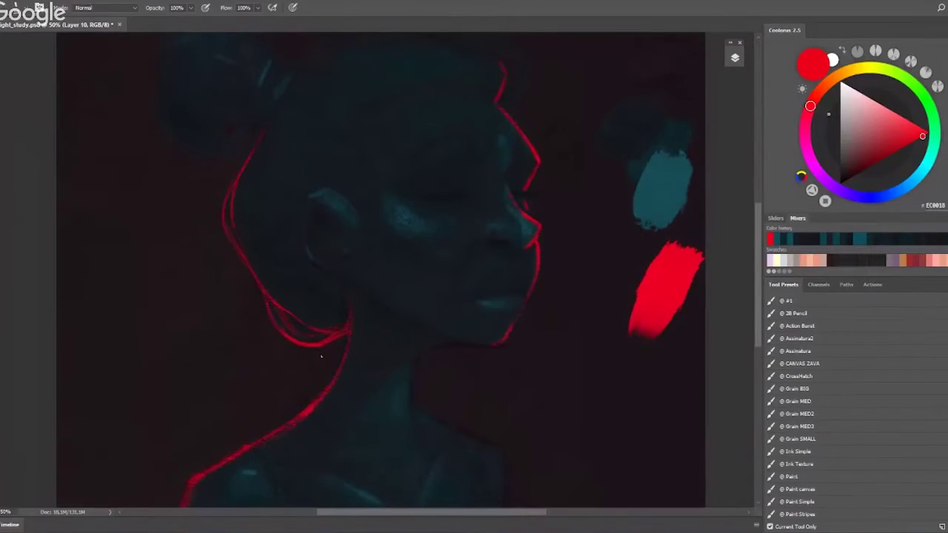
drag(205, 200, 243, 252)
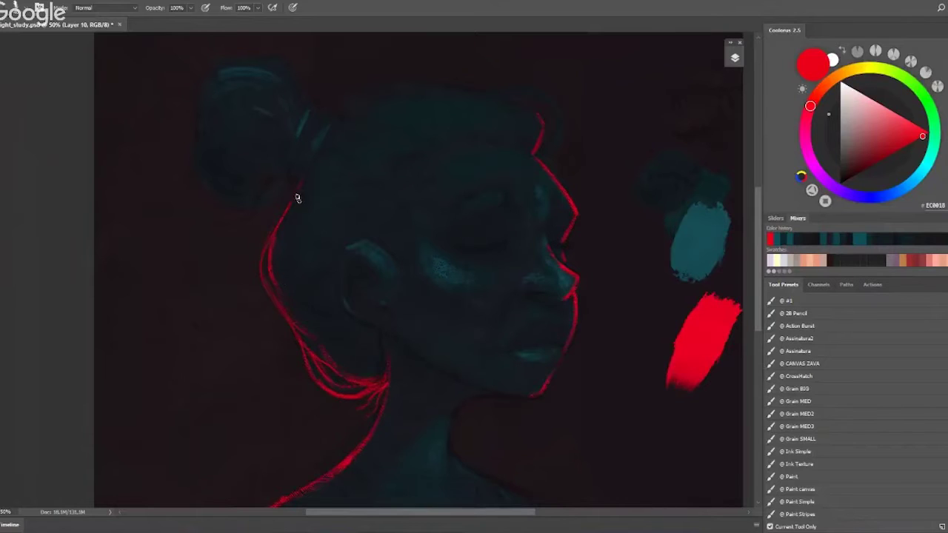
drag(297, 199, 318, 157)
drag(207, 161, 238, 201)
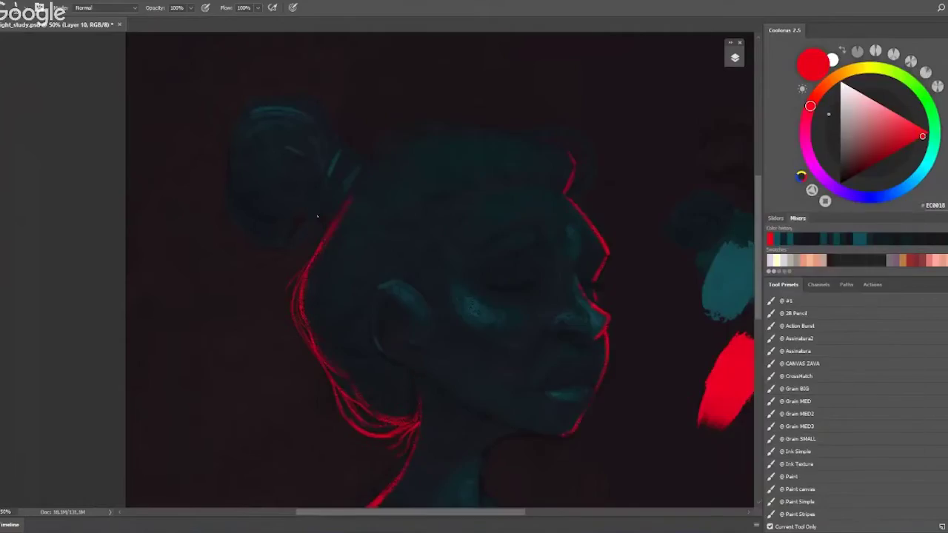
drag(389, 184, 439, 187)
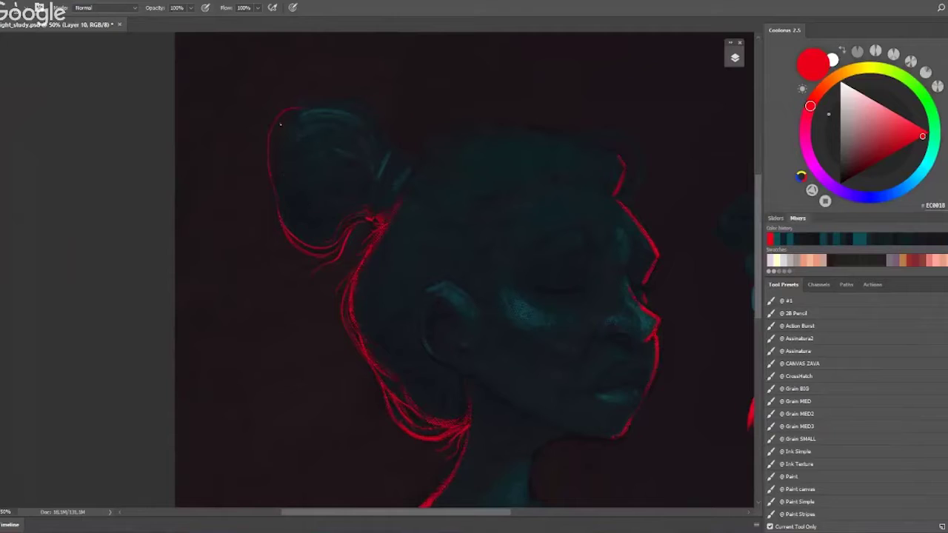
key(ctrl+z)
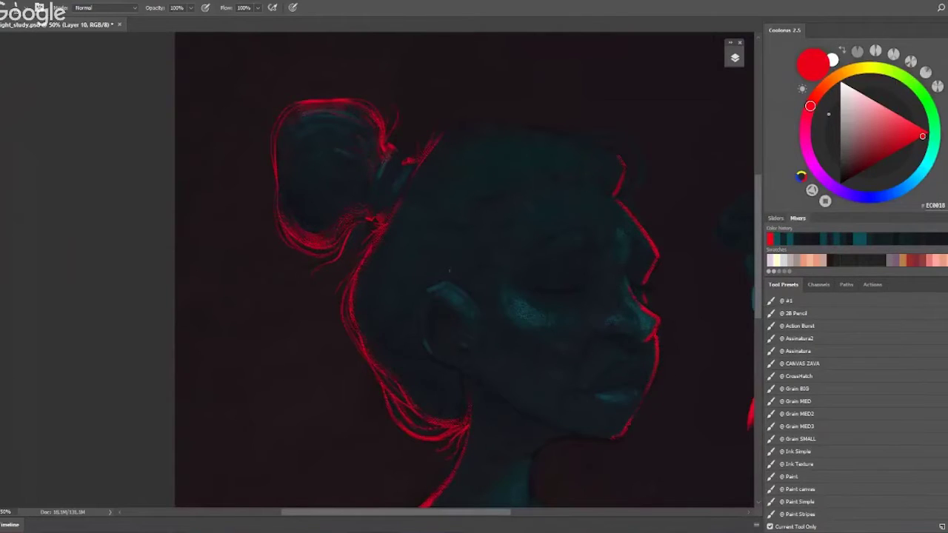
Step: Tilt the canvas view to a painting angle, then reset it upright
mouse_move(267, 186)
mouse_down()
mouse_move(560, 197)
mouse_move(298, 330)
mouse_up()
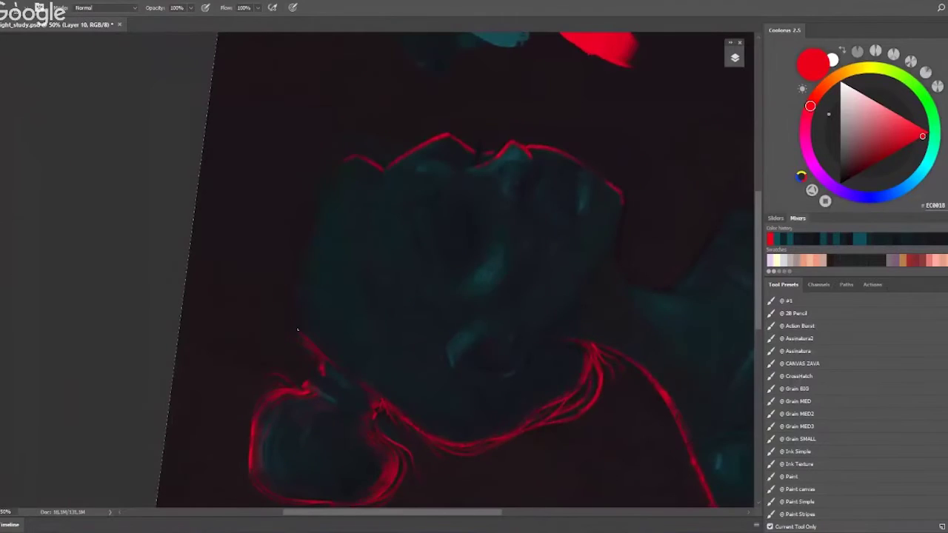
key(Escape)
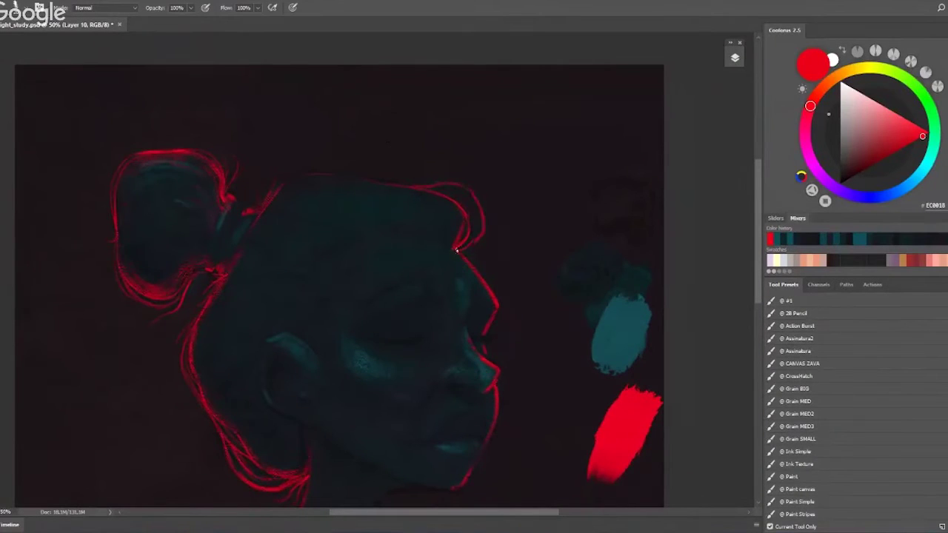
key(r)
mouse_move(466, 244)
mouse_down()
mouse_move(530, 171)
mouse_move(240, 283)
mouse_up()
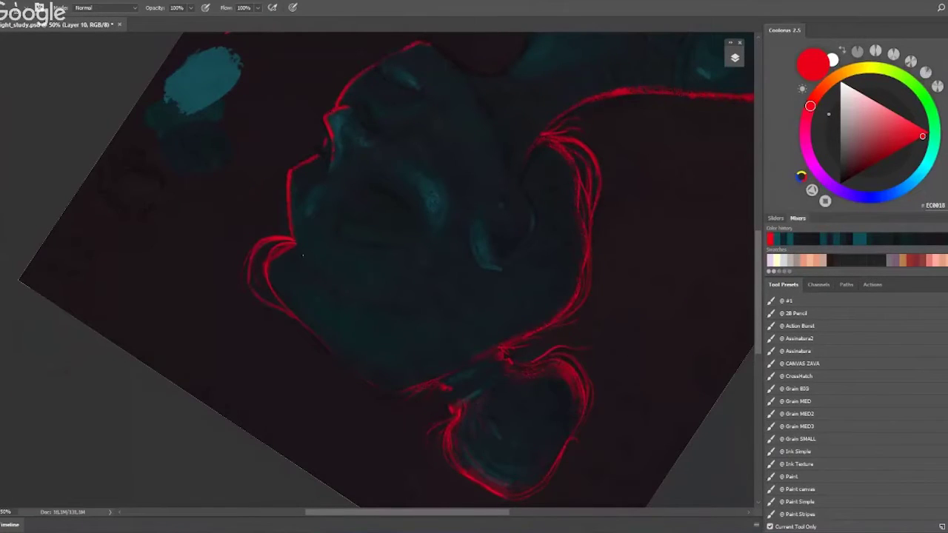
key(Escape)
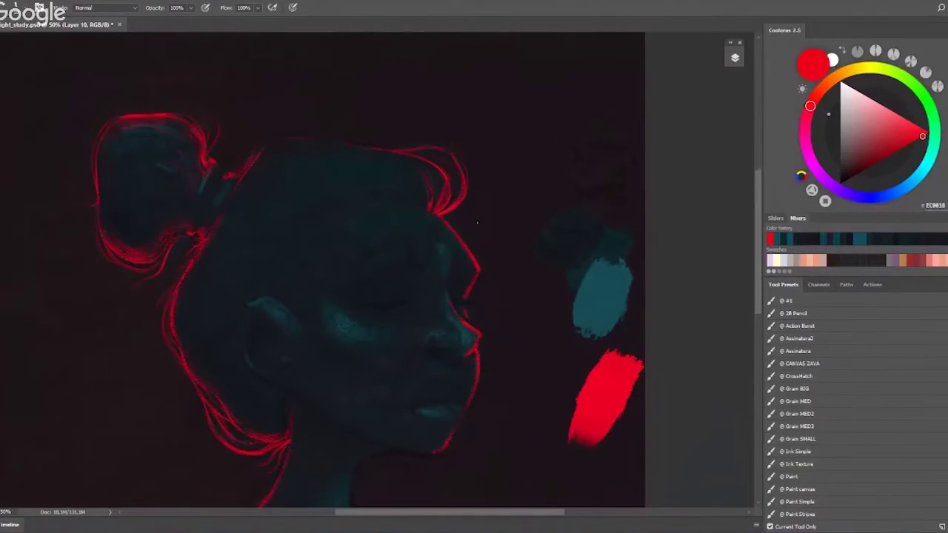
Step: Paint faint textured red light across the top of the head
scroll(477, 223, left, 3)
scroll(185, 189, down, 2)
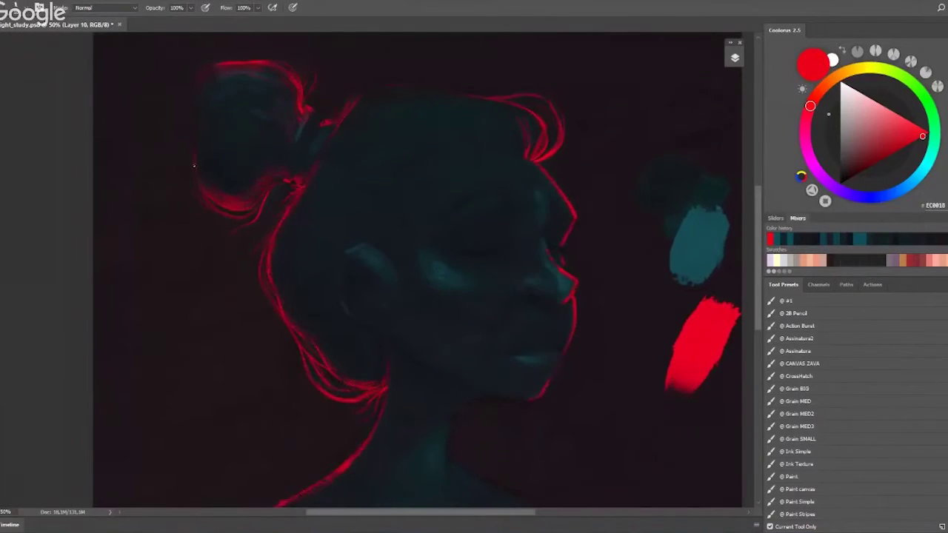
scroll(248, 198, right, 3)
mouse_move(406, 119)
mouse_down()
mouse_move(430, 102)
mouse_move(363, 106)
mouse_up()
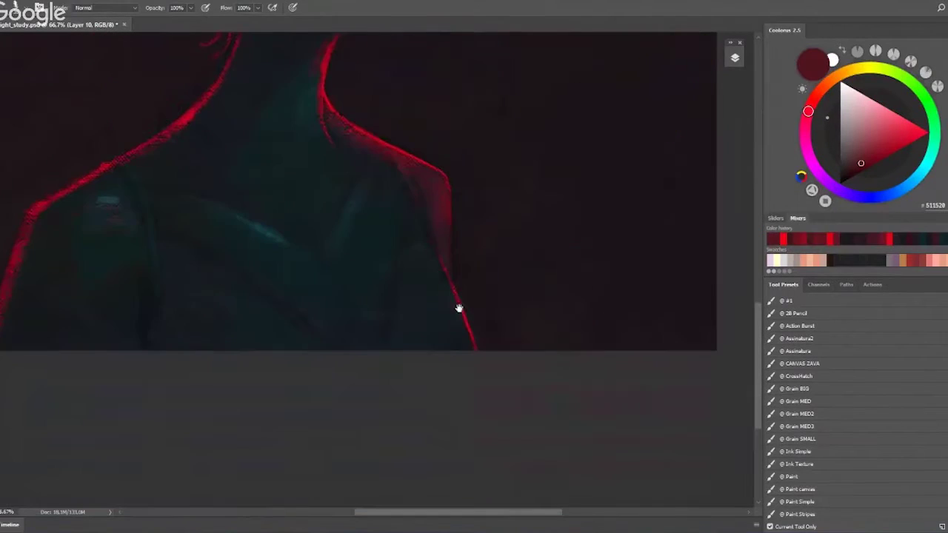
scroll(477, 307, down, 5)
drag(444, 345, 510, 381)
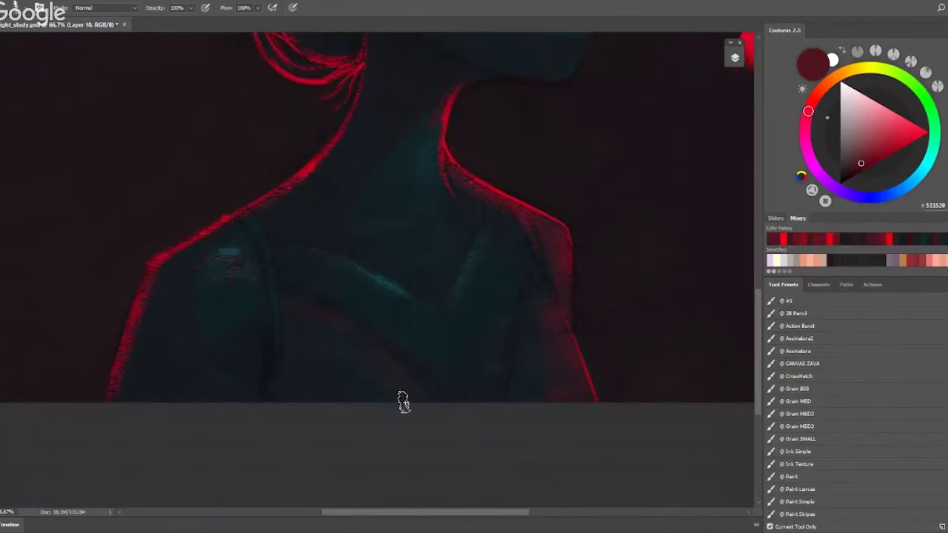
Step: Zoom out to the whole painting, return to the Brush and swap to the dark maroon colour
alt+click(440, 417)
scroll(374, 383, up, 1)
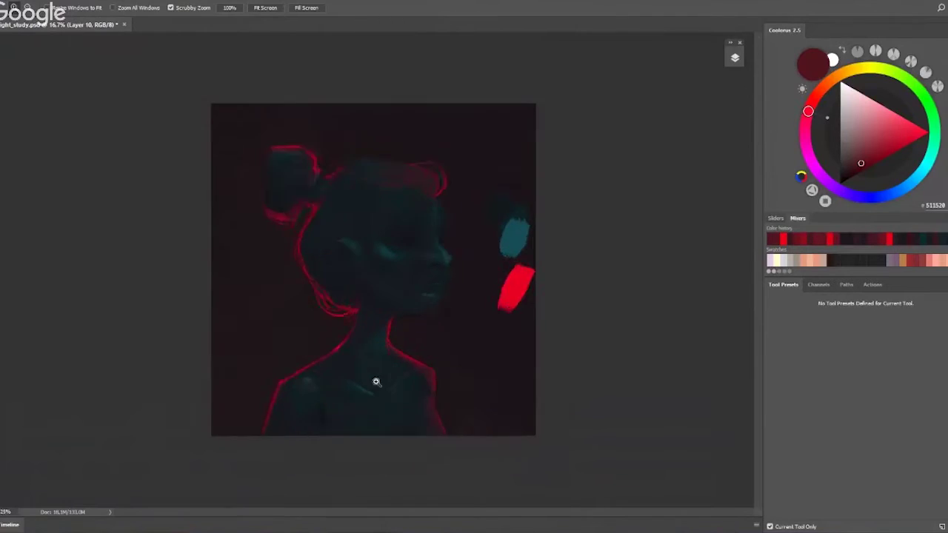
key(b)
scroll(313, 281, up, 2)
scroll(360, 299, up, 1)
key(x)
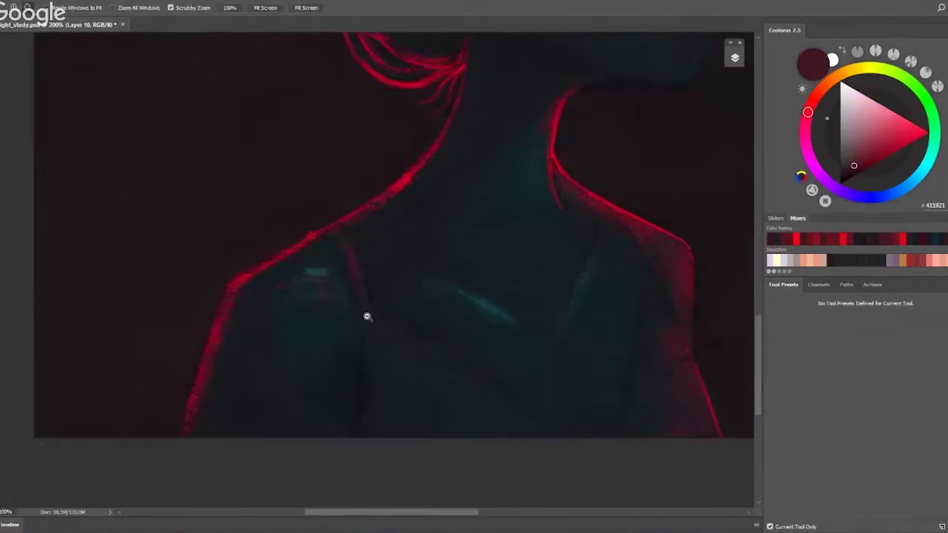
scroll(367, 319, up, 2)
scroll(320, 261, down, 3)
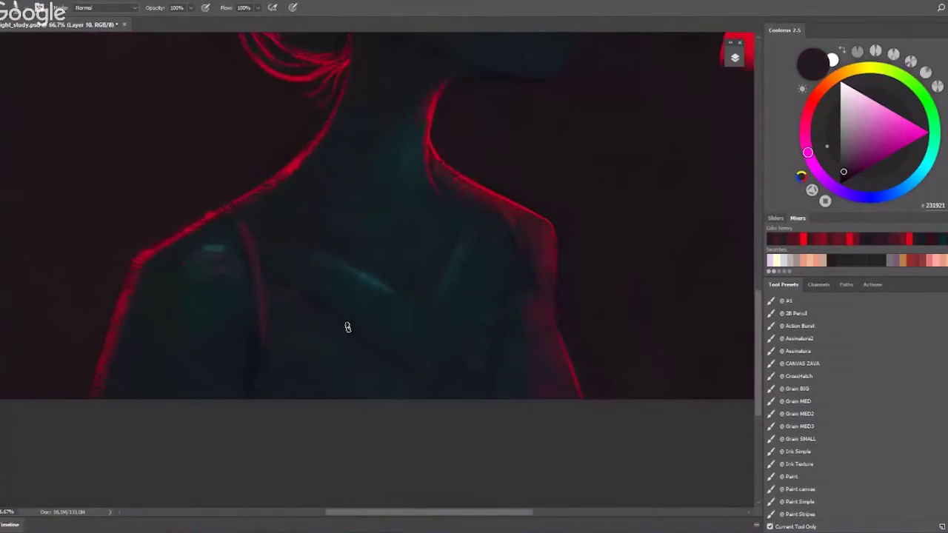
drag(260, 309, 230, 247)
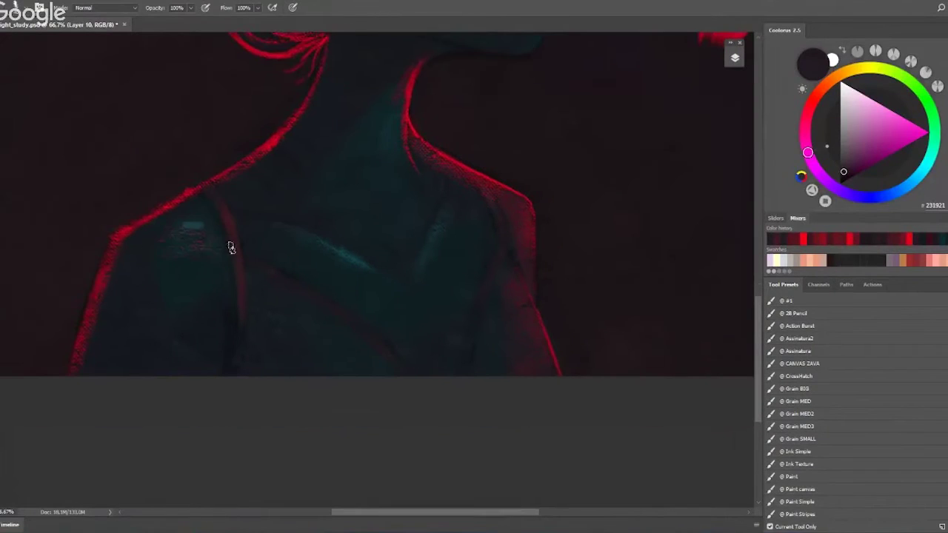
Step: Sample the dark maroon from the shoulder and frame the face, shoulders and chest
alt+click(222, 308)
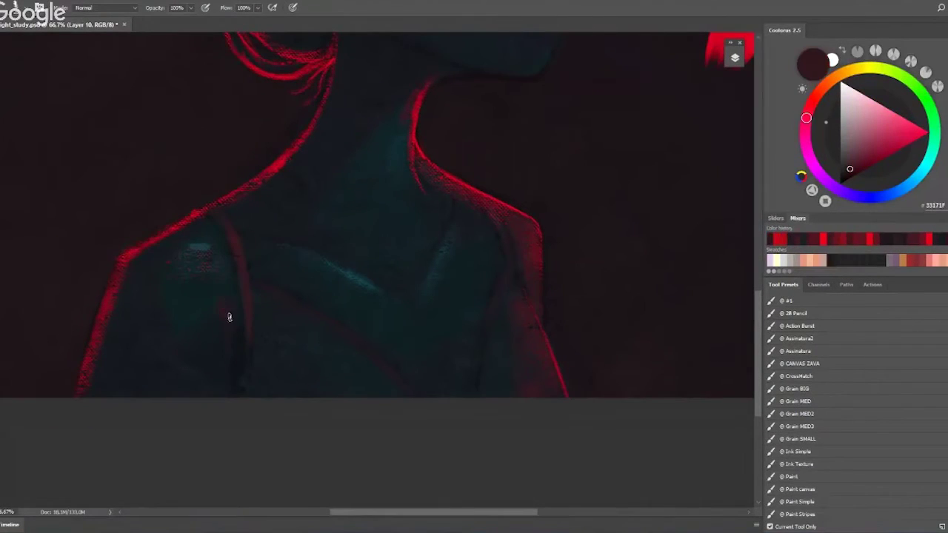
key(z)
alt+click(289, 358)
key(b)
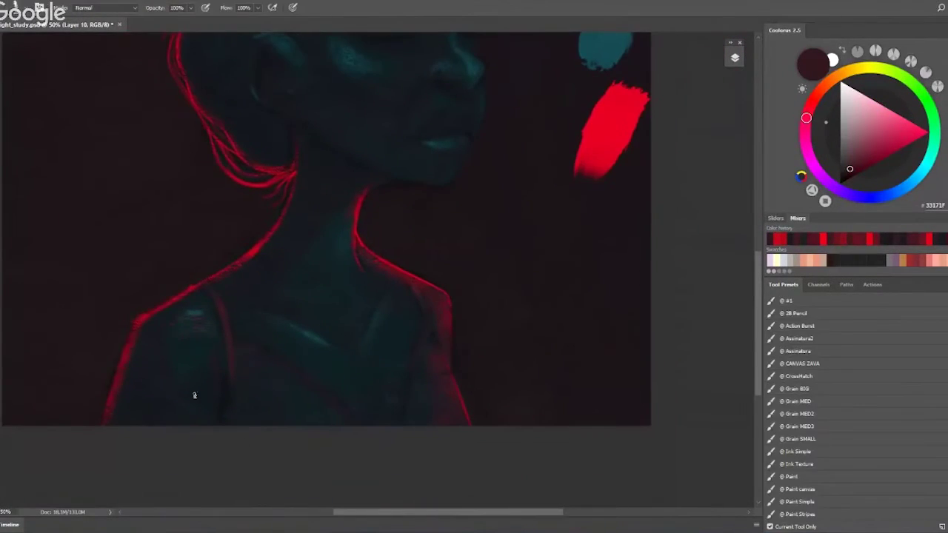
drag(350, 449, 257, 323)
Step: Zoom in on the shoulder strap and paint a thin bright red highlight along it
alt+click(623, 110)
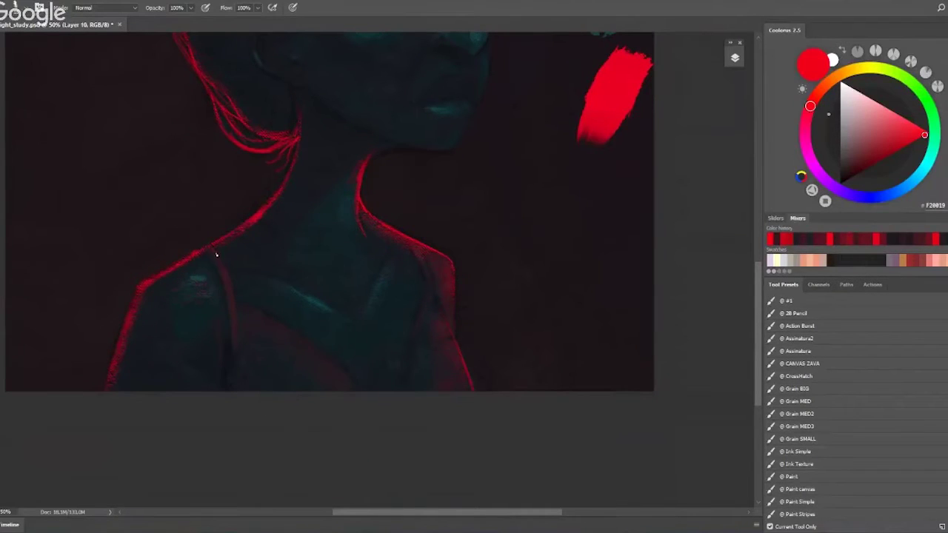
ctrl+click(267, 286)
ctrl+click(266, 286)
alt+click(282, 297)
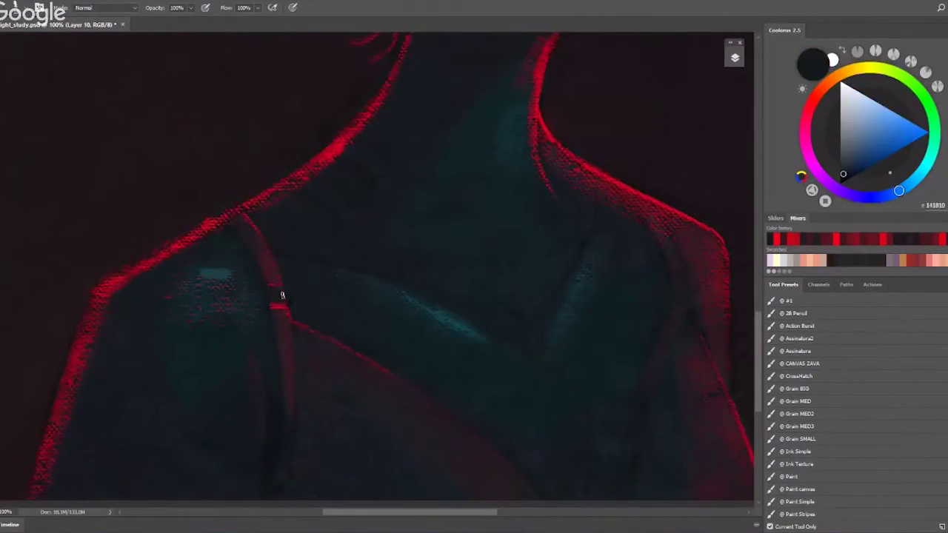
ctrl+click(311, 339)
alt+click(249, 438)
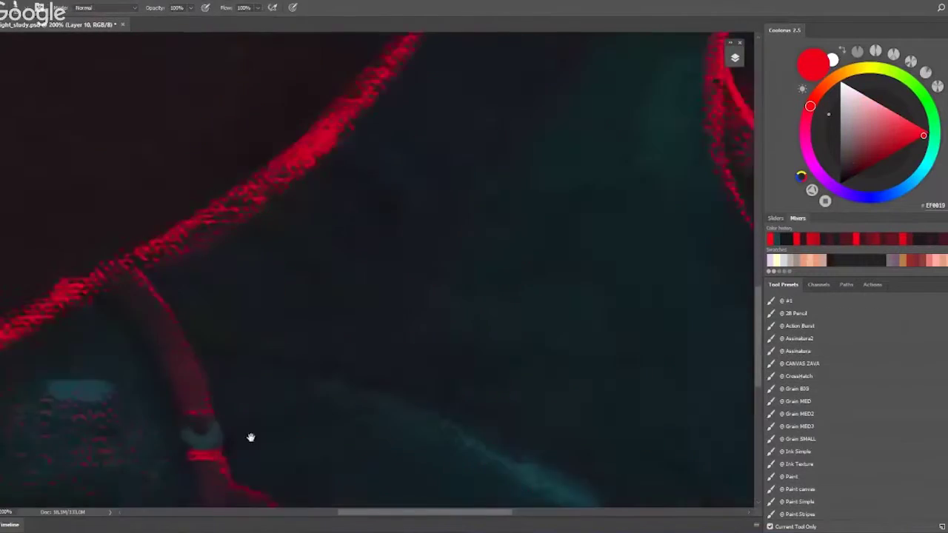
alt+click(393, 307)
alt+click(451, 334)
mouse_move(451, 334)
mouse_down()
mouse_move(410, 326)
mouse_move(355, 240)
mouse_up()
alt+click(355, 239)
Step: Reframe around the face and sample the near-black teal 111E21 background colour
key(ctrl+0)
ctrl+click(345, 451)
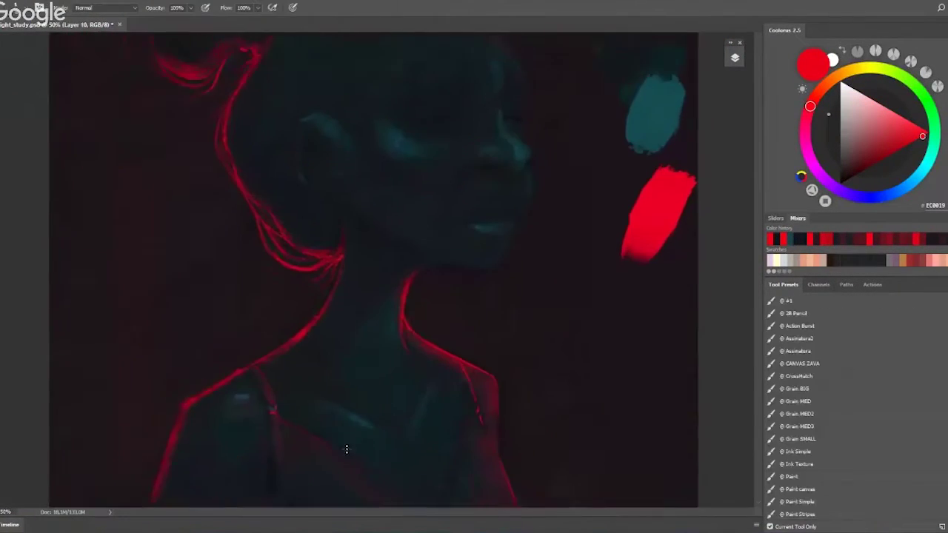
ctrl+click(314, 353)
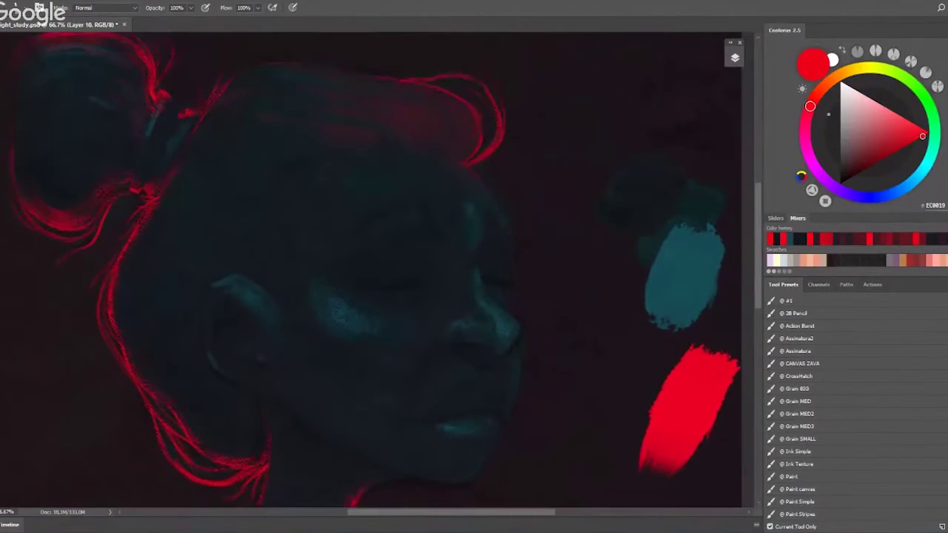
key(ctrl+0)
ctrl+click(354, 185)
scroll(354, 186, up, 2)
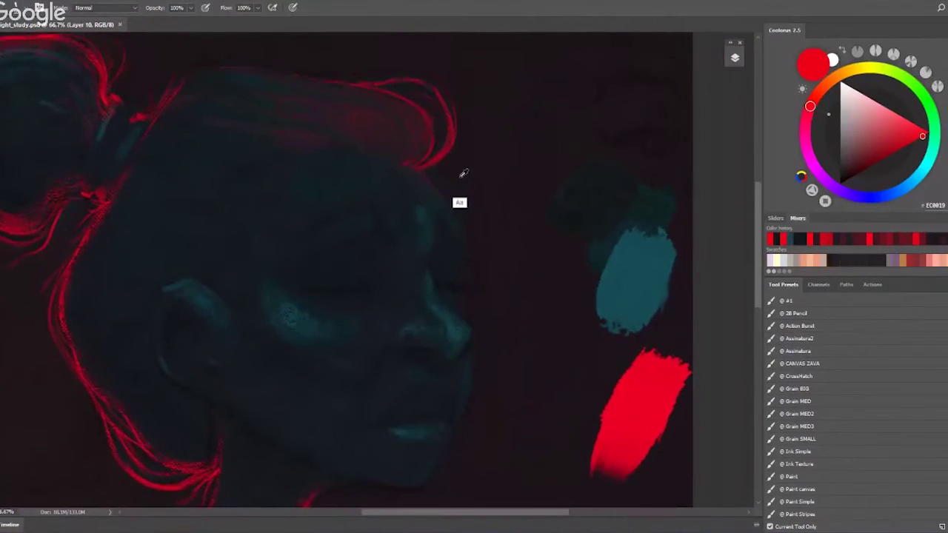
alt+click(457, 179)
scroll(465, 277, down, 2)
Step: Zoom into the face and sample its dark teal and near-black shadow tones
scroll(477, 292, up, 2)
alt+click(423, 208)
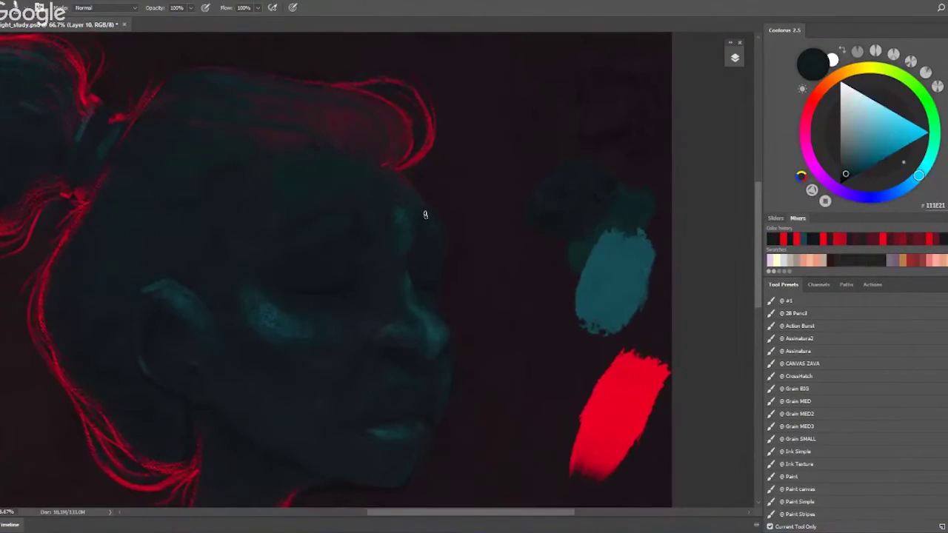
key(ctrl+0)
click(438, 224)
click(314, 318)
key(b)
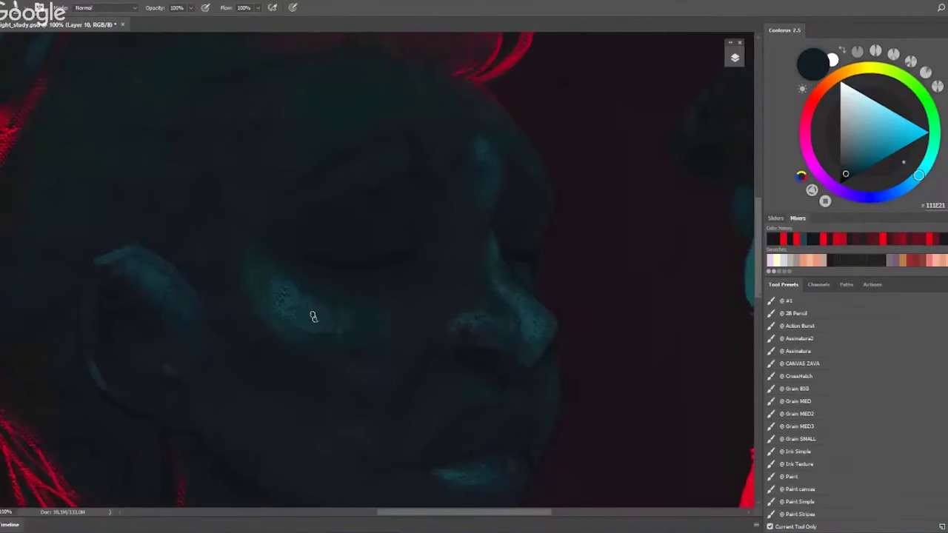
alt+click(331, 303)
scroll(333, 286, down, 2)
alt+click(332, 286)
scroll(339, 290, up, 3)
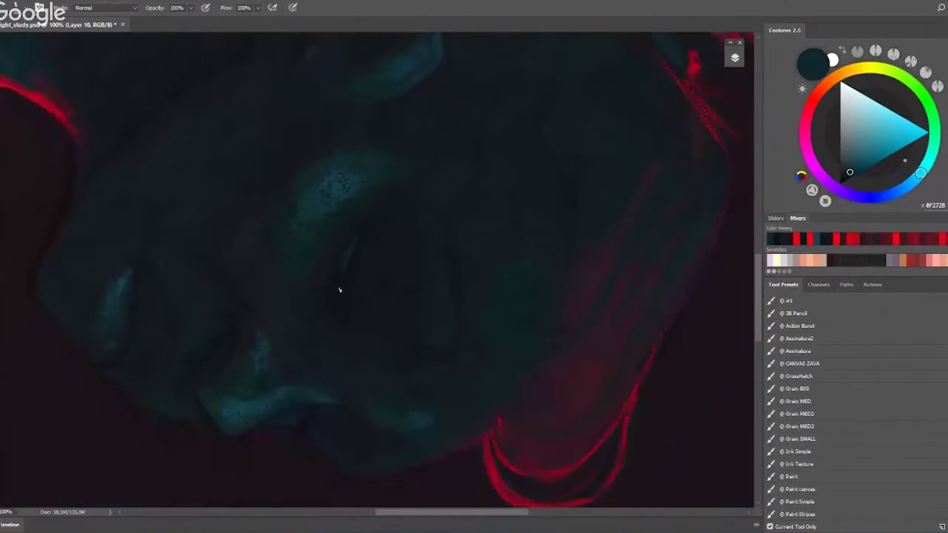
Step: Zoom closely on the eye and paint a sampled dark shadow around it
key(z)
key(ctrl+0)
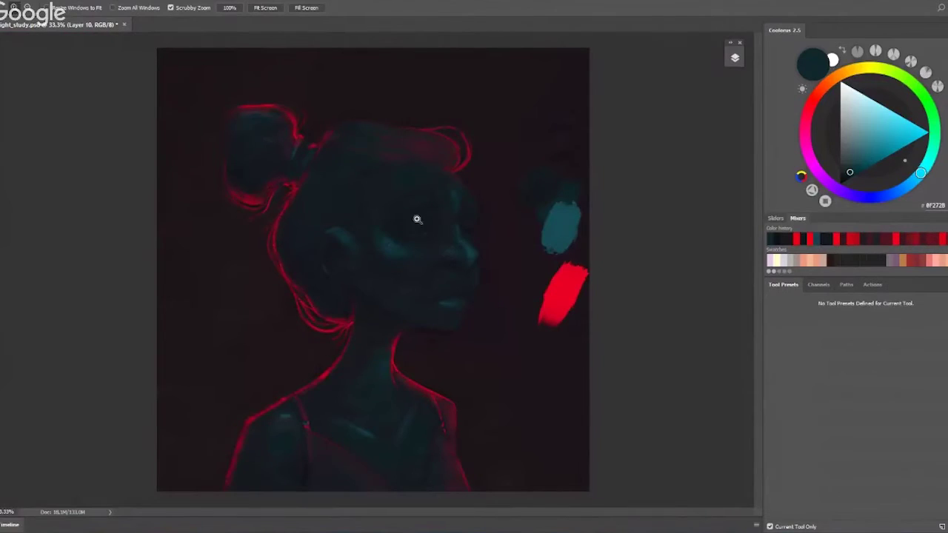
drag(417, 220, 434, 211)
key(b)
alt+click(365, 278)
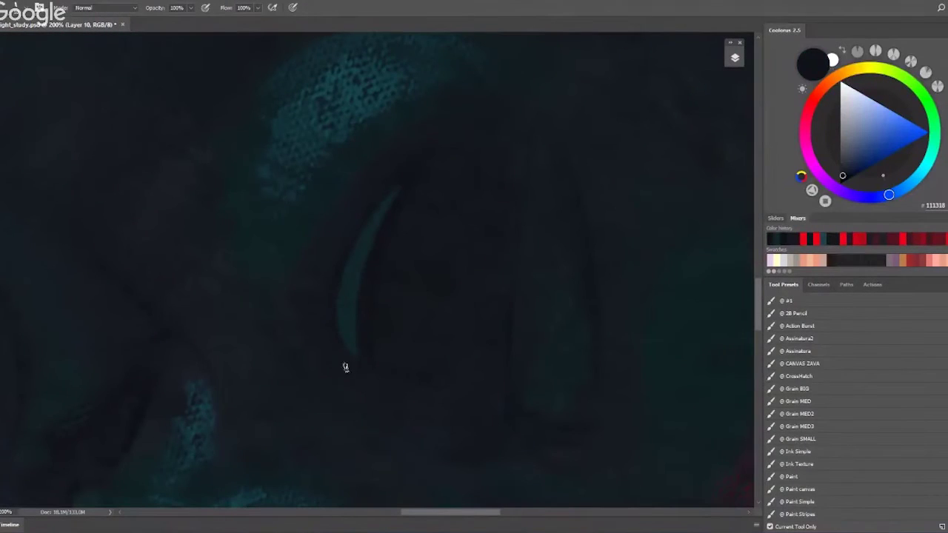
scroll(392, 387, down, 2)
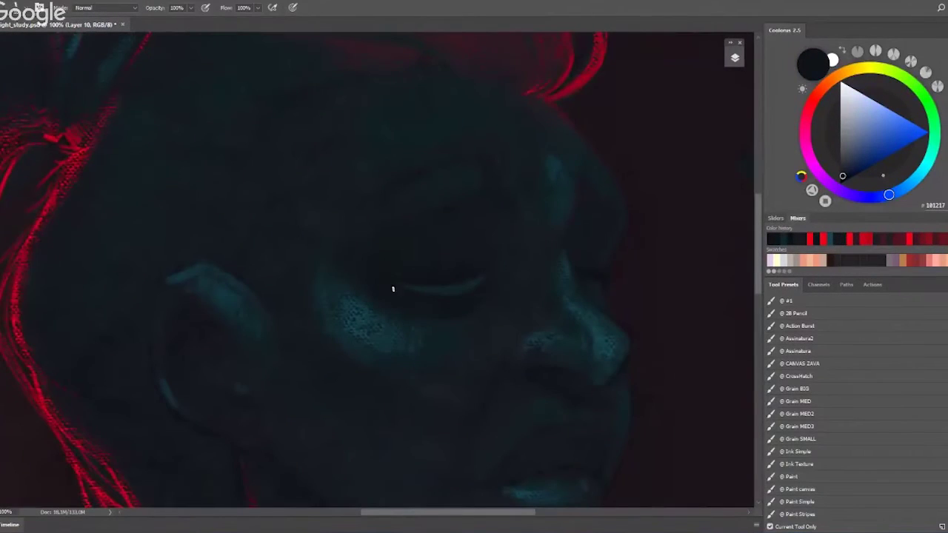
drag(393, 289, 340, 221)
mouse_move(446, 218)
mouse_down()
mouse_move(388, 232)
mouse_move(364, 284)
mouse_move(383, 265)
mouse_move(330, 278)
mouse_move(383, 214)
mouse_move(526, 201)
mouse_up()
Step: Sample a dark tone near the eye and the teal from the test stroke, reframing the face
key(z)
key(b)
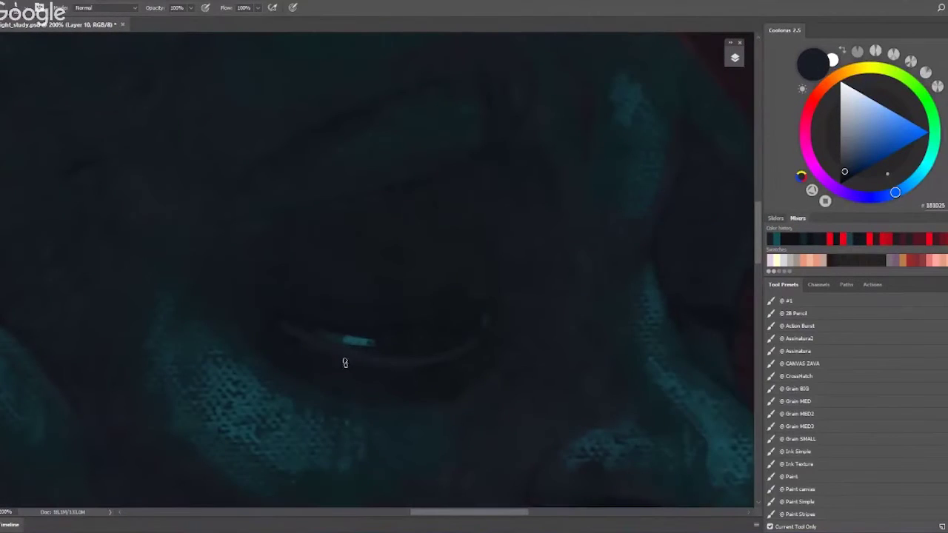
alt+click(346, 360)
mouse_move(476, 377)
mouse_down()
mouse_move(349, 306)
mouse_move(390, 334)
mouse_up()
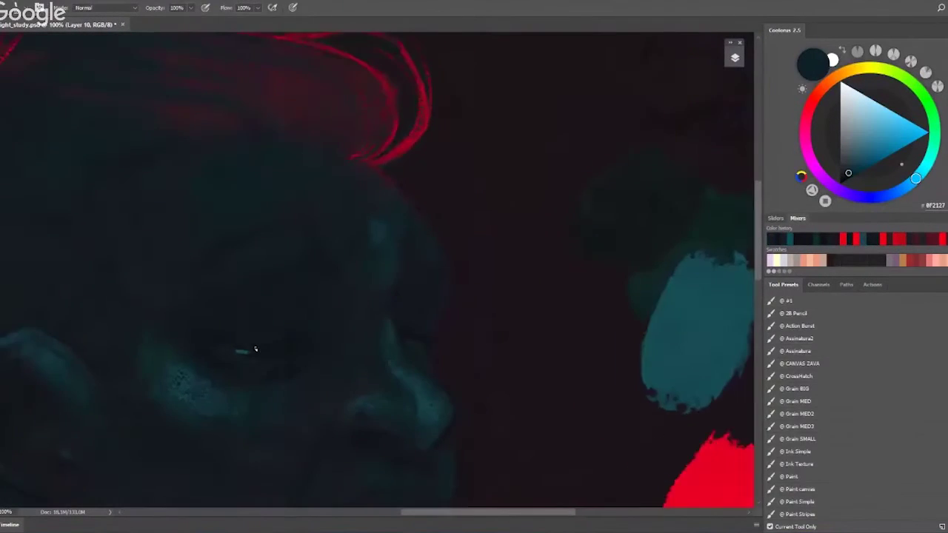
key(ctrl+minus)
key(ctrl+plus)
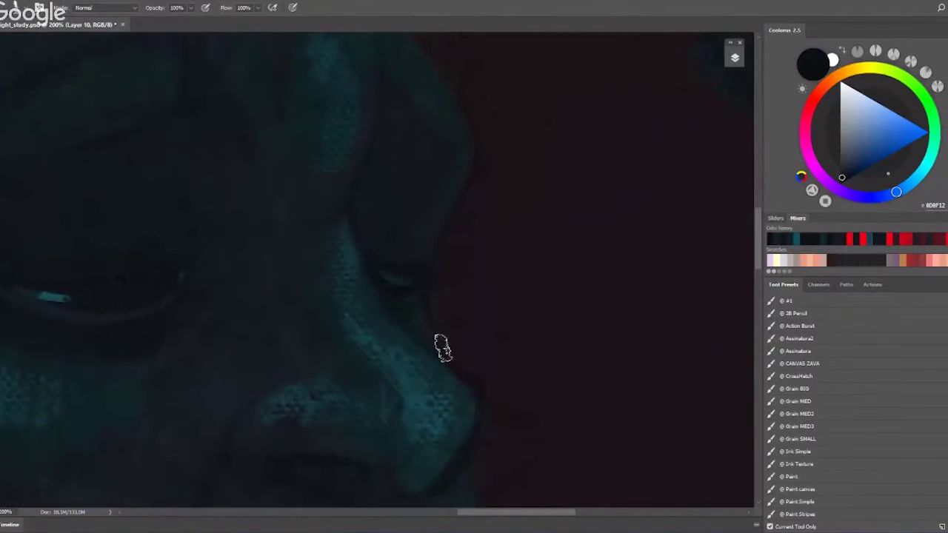
key(ctrl+minus)
alt+click(452, 351)
key(ctrl+minus)
key(ctrl+minus)
key(ctrl+minus)
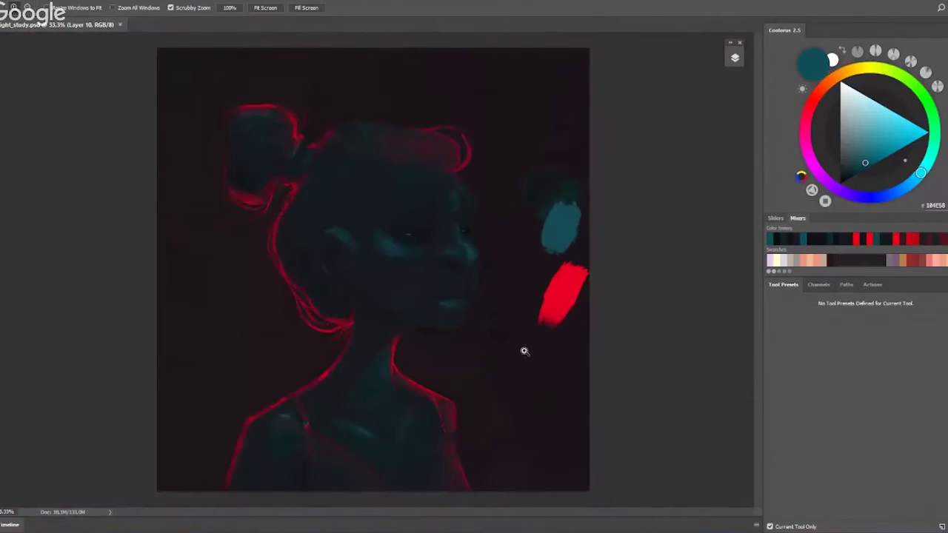
key(b)
key(ctrl+plus)
key(ctrl+plus)
Step: Paint darker teal shading over the cheek and forehead using tones sampled from the face
alt+click(287, 265)
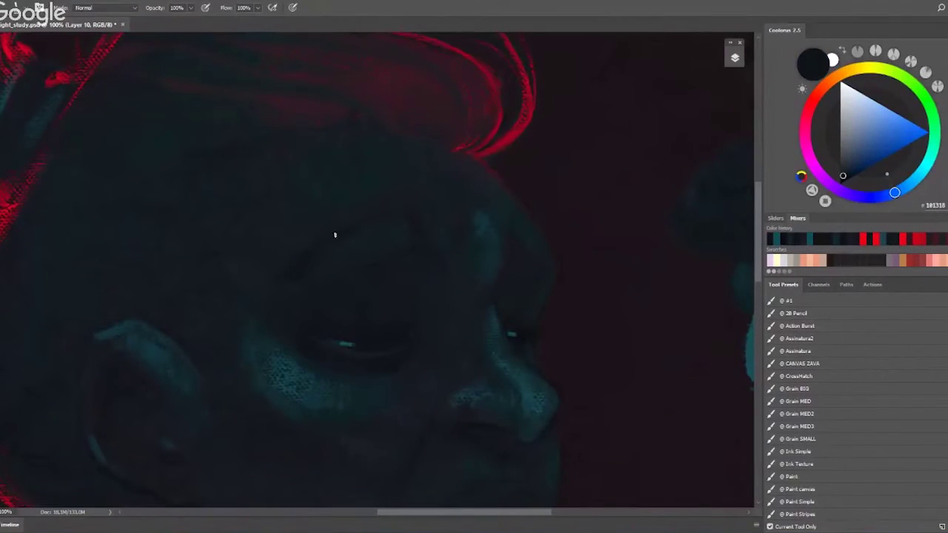
drag(392, 313, 340, 269)
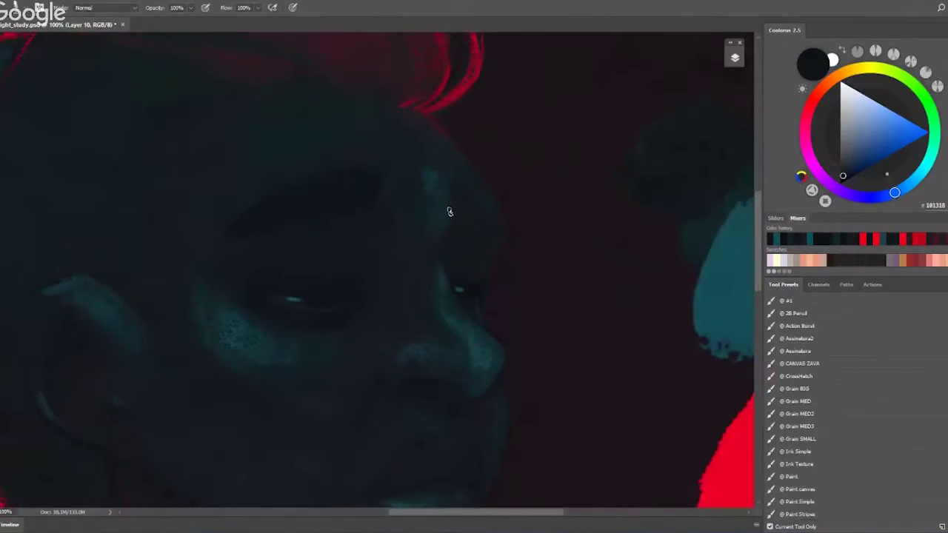
alt+click(454, 183)
drag(451, 243, 440, 190)
alt+click(440, 190)
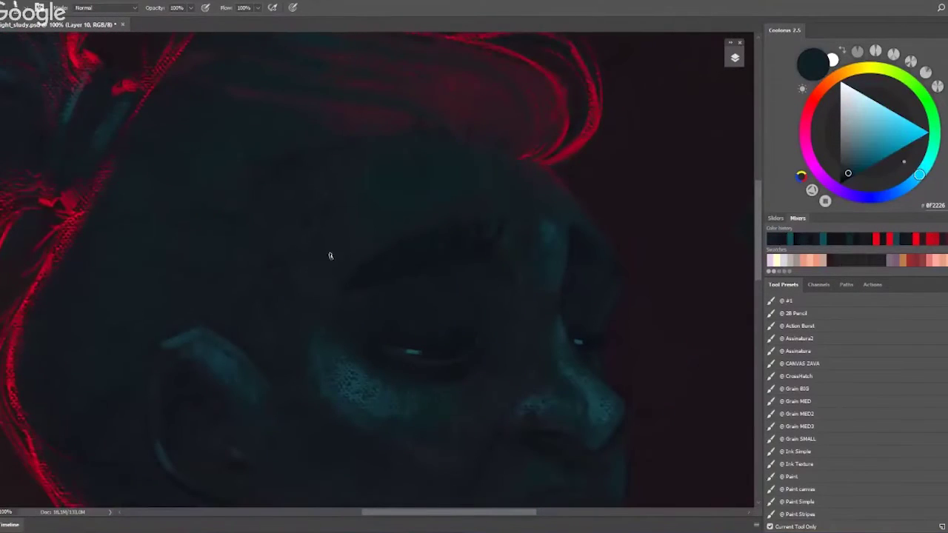
mouse_move(331, 254)
mouse_down()
mouse_move(571, 194)
mouse_move(323, 301)
mouse_move(466, 272)
mouse_move(423, 237)
mouse_up()
Step: Rotate the view to turn the face sideways and sample dark blue-teal 0F2033
key(z)
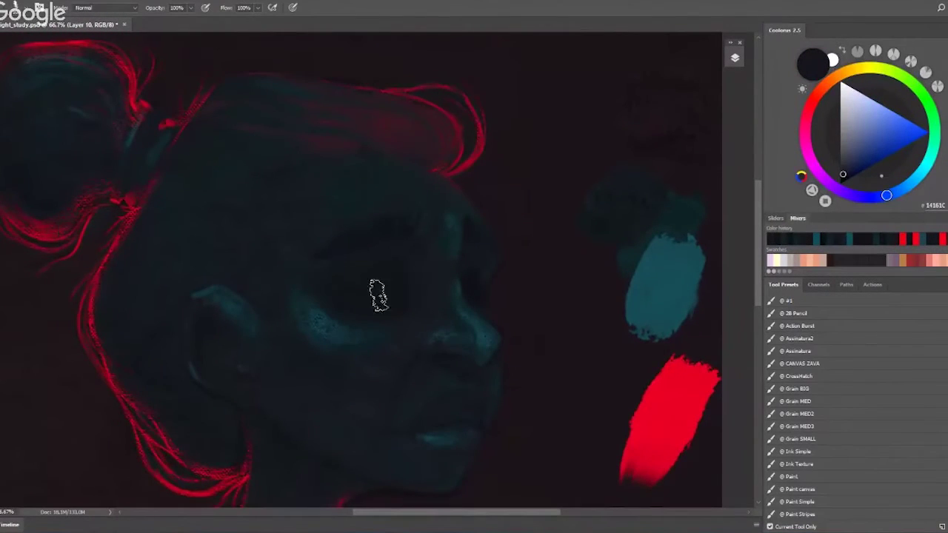
mouse_move(416, 300)
mouse_down()
mouse_move(390, 303)
mouse_move(328, 277)
mouse_move(363, 310)
mouse_move(444, 262)
mouse_move(469, 343)
mouse_move(321, 233)
mouse_move(352, 249)
mouse_move(417, 227)
mouse_up()
alt+click(292, 225)
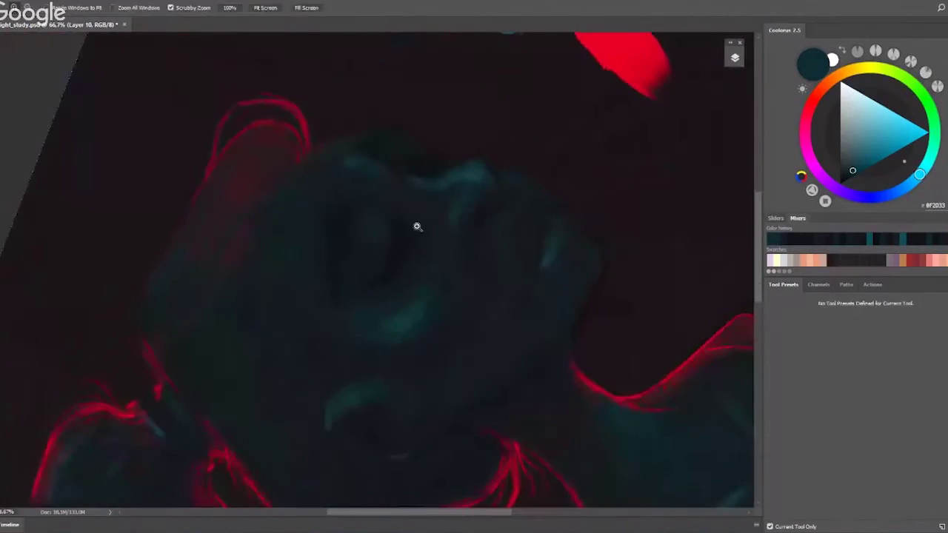
Step: Zoom in on the head and paint dark teal strokes over the top of the head
alt+click(405, 223)
key(z)
alt+click(477, 274)
key(b)
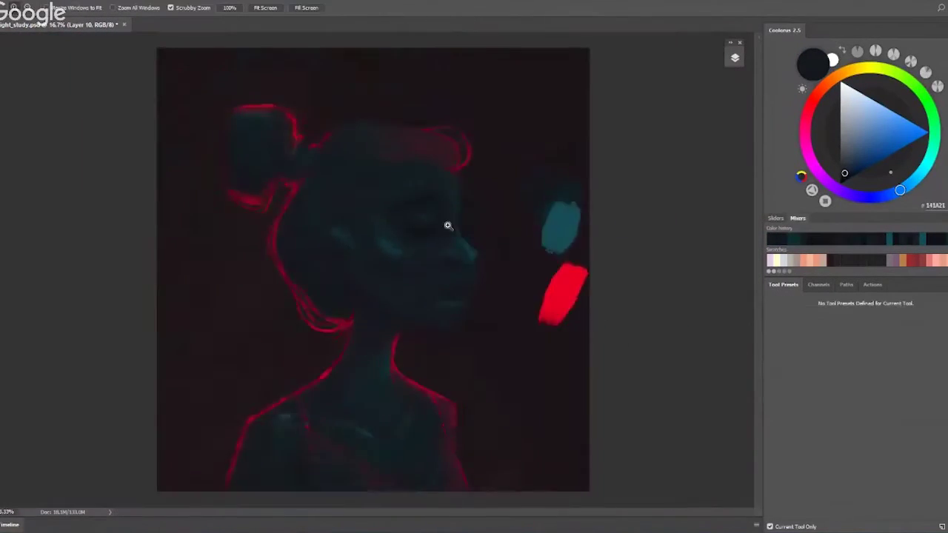
click(449, 222)
alt+click(476, 229)
alt+click(476, 229)
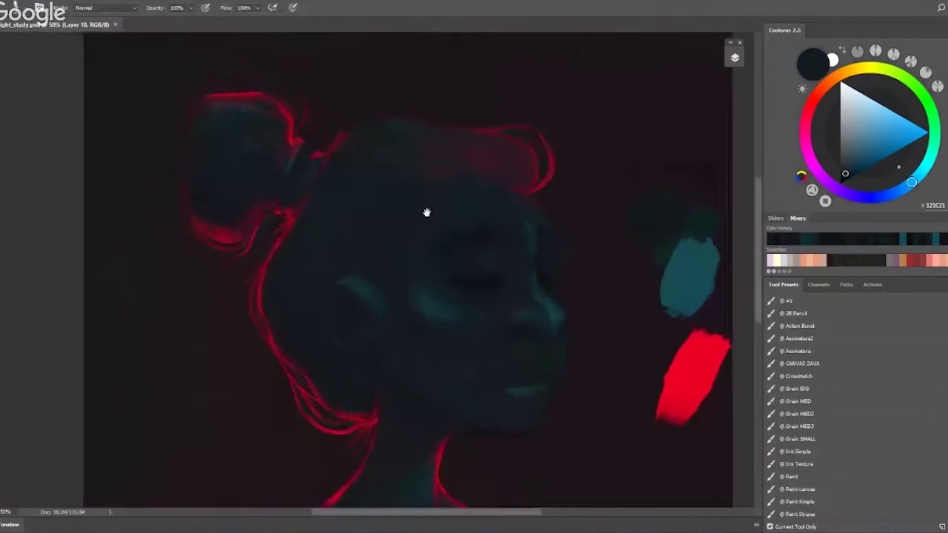
drag(423, 212, 343, 277)
alt+click(406, 291)
drag(406, 292, 330, 250)
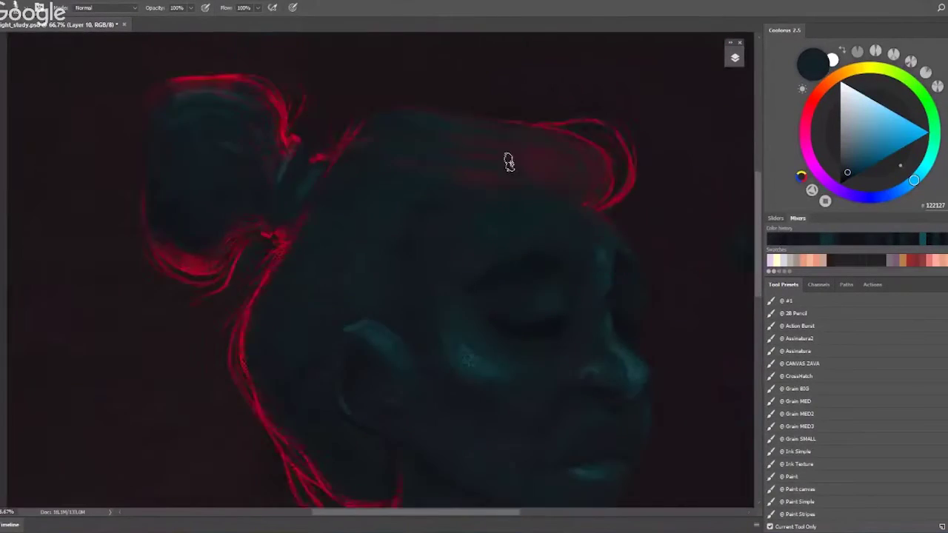
alt+click(269, 263)
Step: Rotate the canvas, zoom to 100% and paint dark shading along the jaw
drag(258, 220, 236, 157)
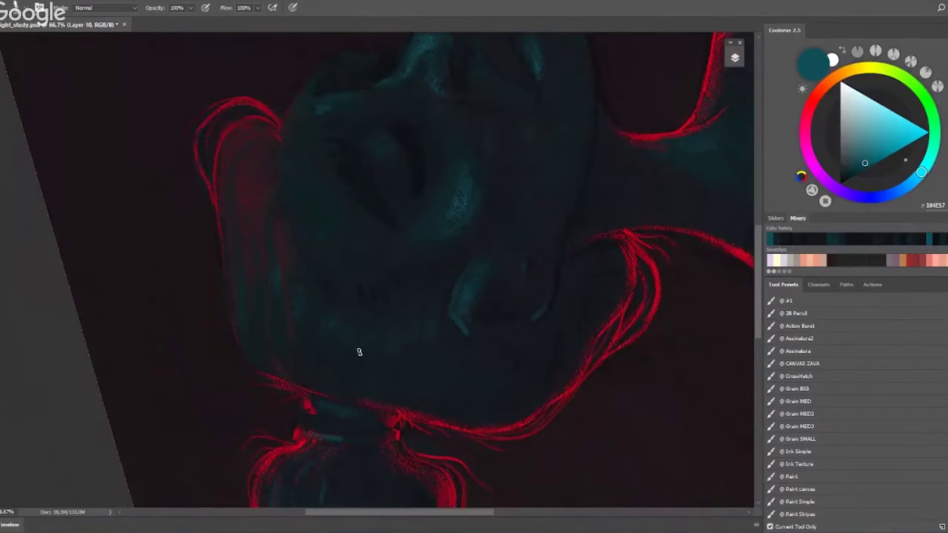
drag(359, 352, 412, 116)
key(ctrl+plus)
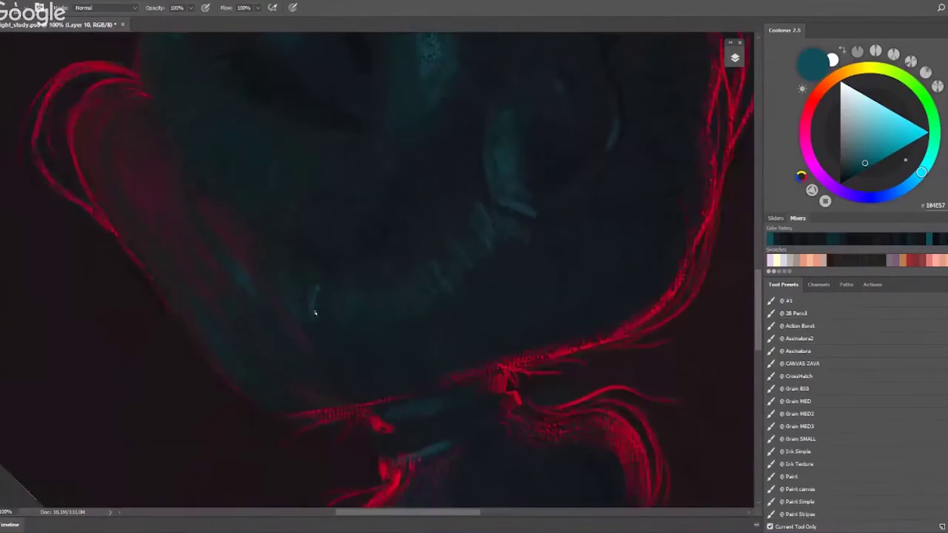
drag(315, 313, 464, 286)
alt+click(348, 217)
drag(396, 305, 380, 247)
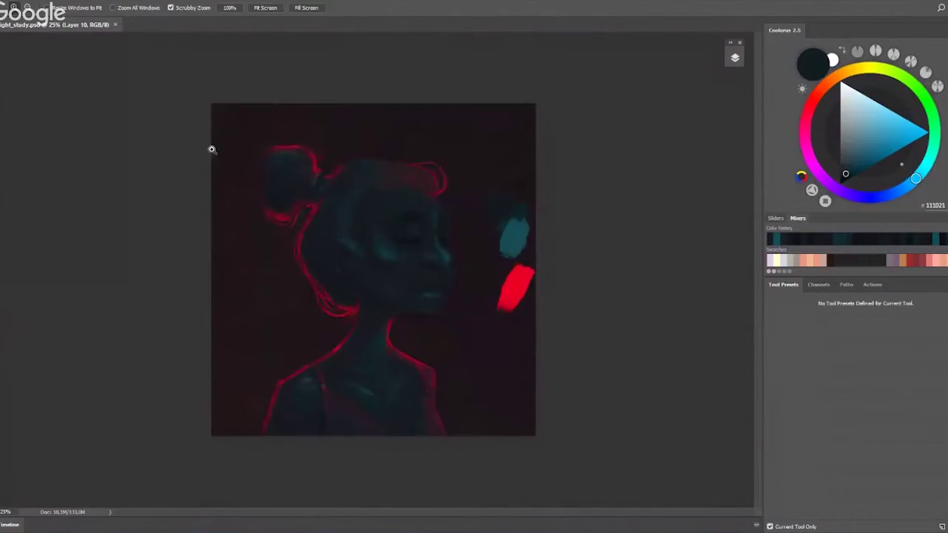
Step: Paint sampled teal strokes into the hair bun
drag(538, 221, 209, 148)
alt+click(289, 224)
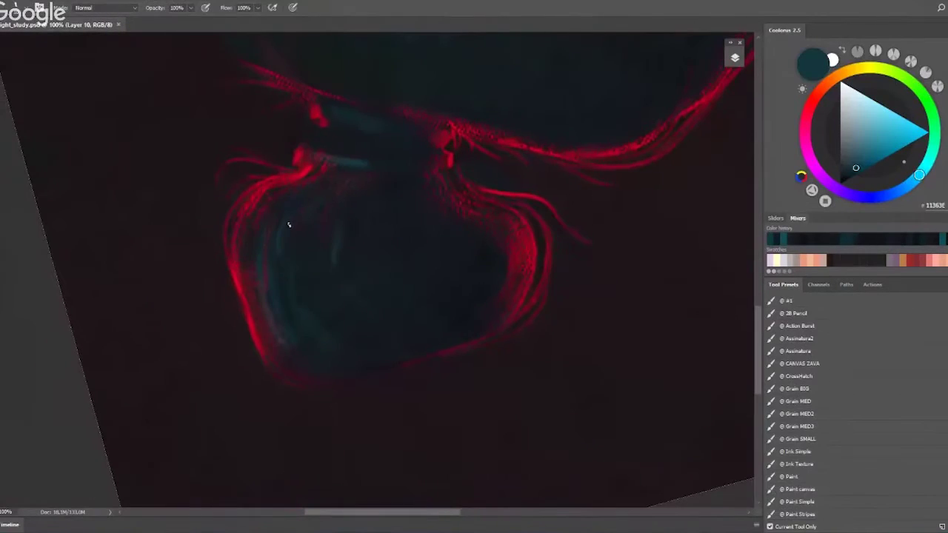
key(z)
alt+click(483, 213)
drag(386, 190, 267, 159)
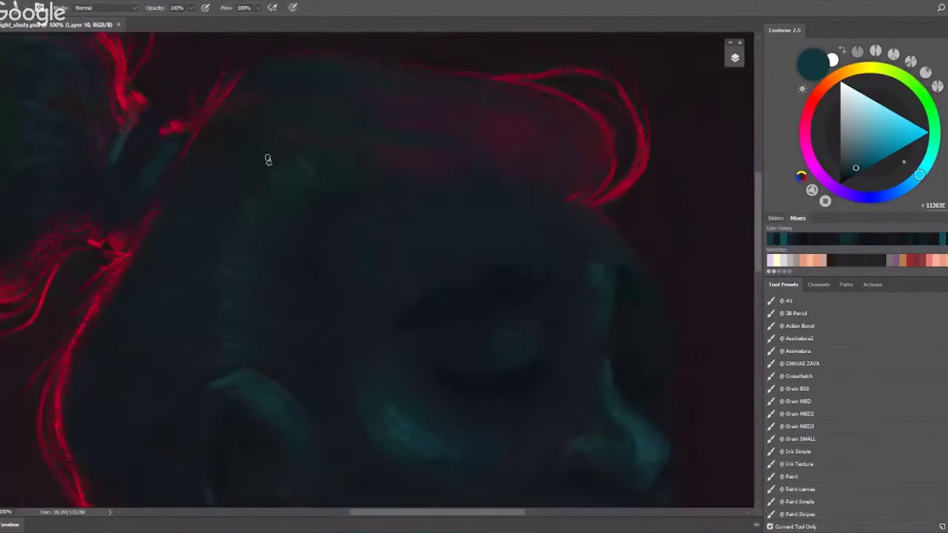
Step: Paint dark red into the forehead hairline and blend dark teal over the cheek
alt+click(274, 286)
mouse_move(274, 286)
mouse_down()
mouse_move(429, 220)
mouse_move(418, 350)
mouse_move(504, 314)
mouse_move(314, 289)
mouse_up()
drag(287, 260, 243, 216)
alt+click(332, 333)
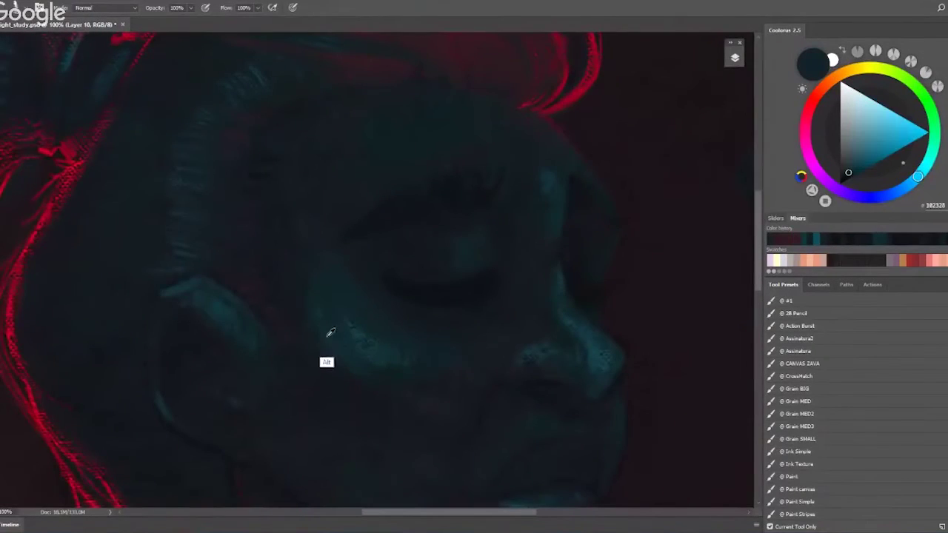
mouse_move(346, 385)
mouse_down()
mouse_move(499, 303)
mouse_move(358, 271)
mouse_up()
alt+click(358, 270)
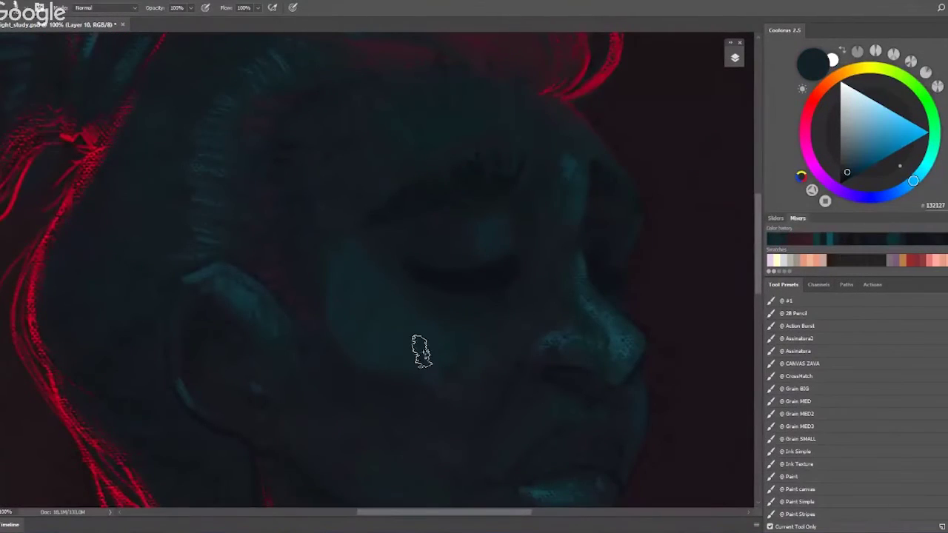
alt+click(339, 239)
Step: Rotate and zoom the view, then paint soft dark shading over the face
drag(391, 377, 433, 178)
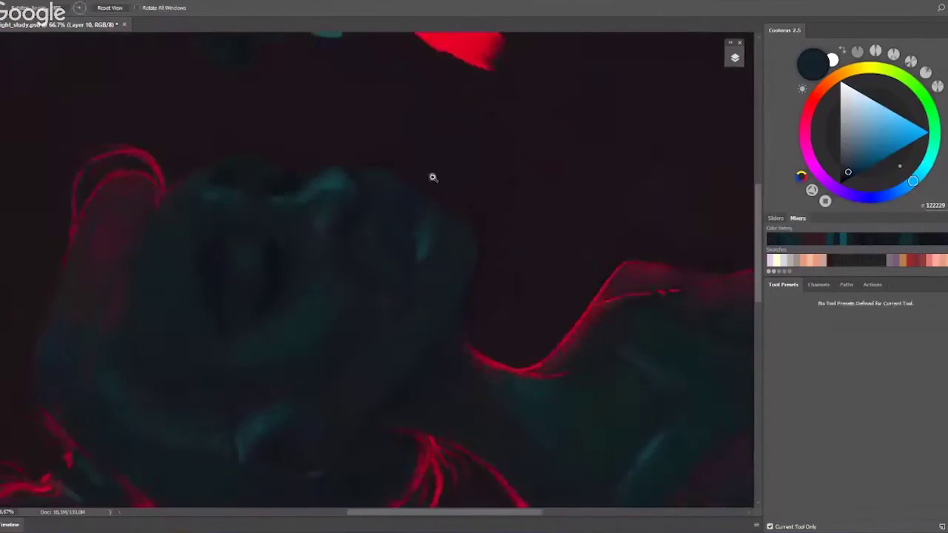
click(433, 178)
key(b)
mouse_move(430, 212)
mouse_down()
mouse_move(383, 309)
mouse_move(375, 284)
mouse_up()
alt+click(423, 284)
alt+click(374, 284)
Step: Sample dark blue and teal tones beside the nose, ending on 181F22
scroll(428, 328, down, 3)
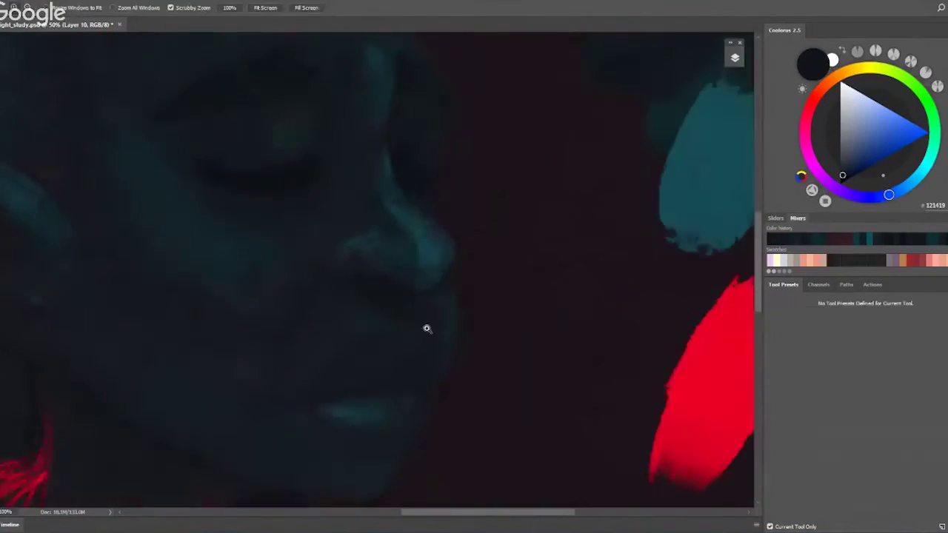
scroll(413, 328, up, 4)
scroll(430, 207, down, 4)
alt+click(447, 244)
alt+click(484, 267)
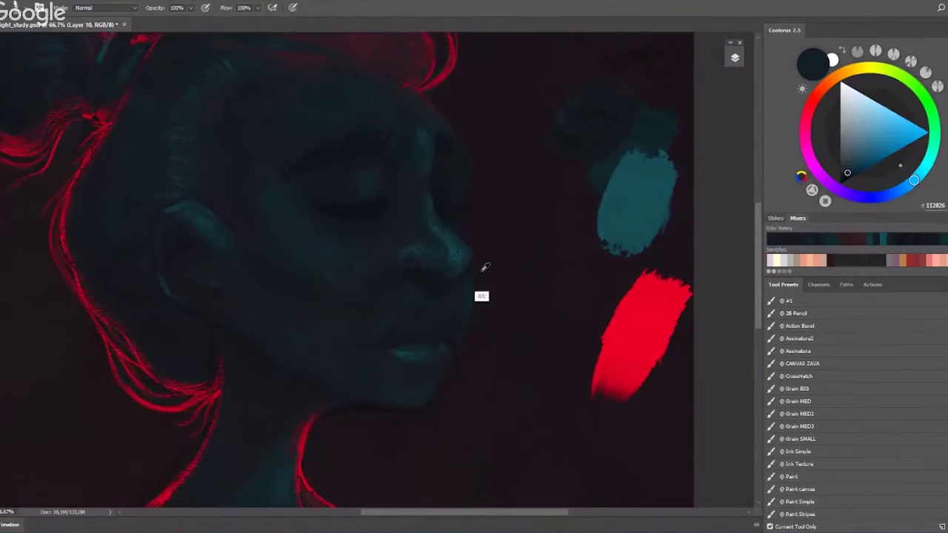
key(z)
scroll(499, 320, down, 3)
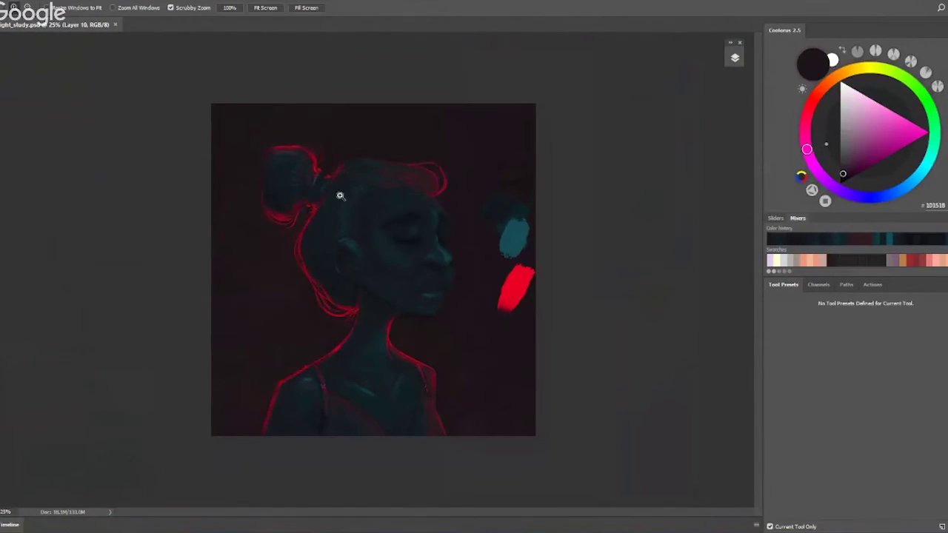
scroll(340, 195, up, 2)
Step: Brush sampled dark teal and near-black tones around the eye and cheek
scroll(256, 222, up, 2)
key(b)
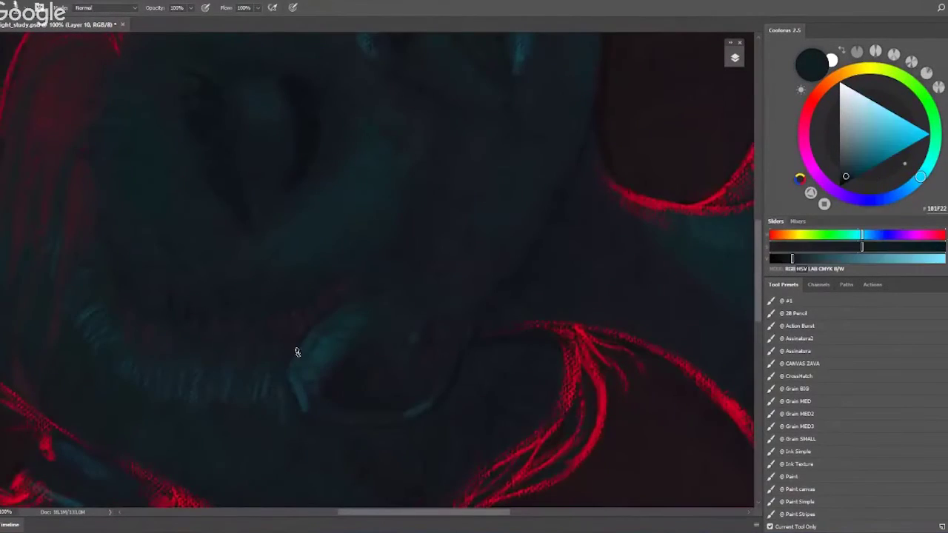
scroll(296, 352, down, 3)
scroll(392, 332, up, 3)
scroll(408, 336, down, 3)
scroll(318, 245, up, 3)
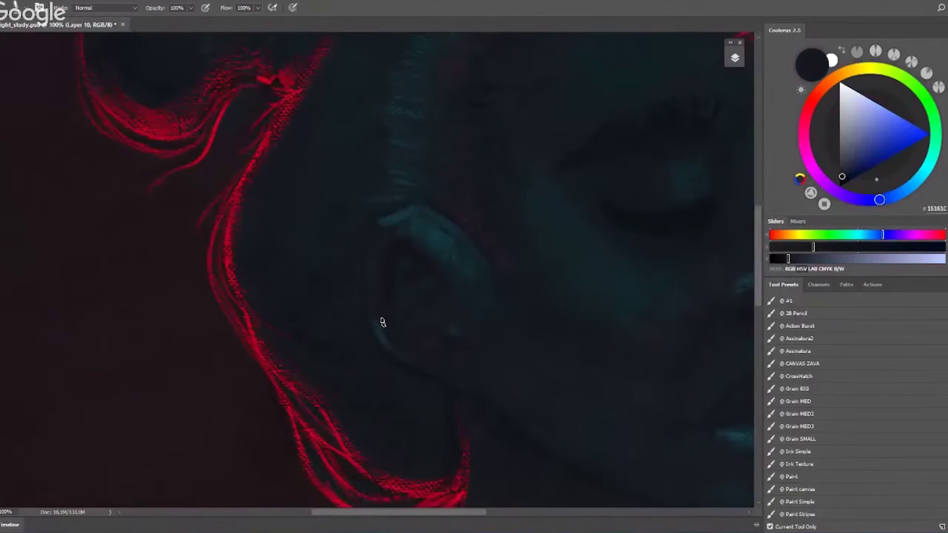
scroll(399, 193, down, 2)
alt+click(398, 220)
scroll(341, 268, up, 2)
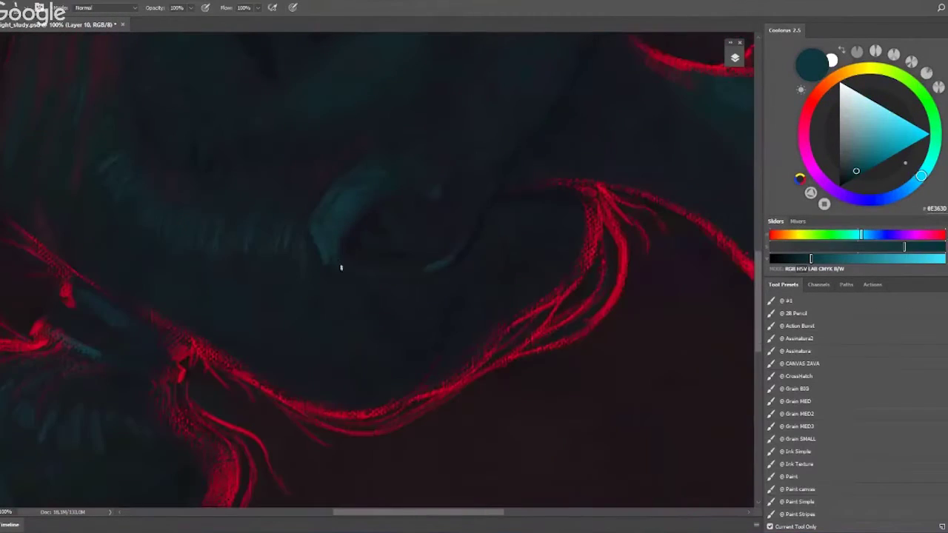
scroll(453, 123, down, 2)
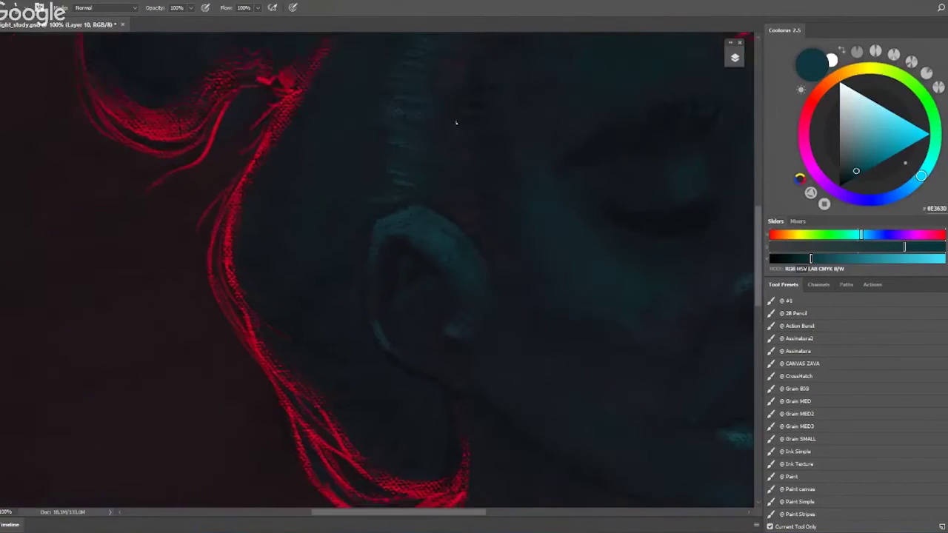
scroll(400, 262, up, 1)
alt+click(289, 234)
scroll(434, 334, down, 2)
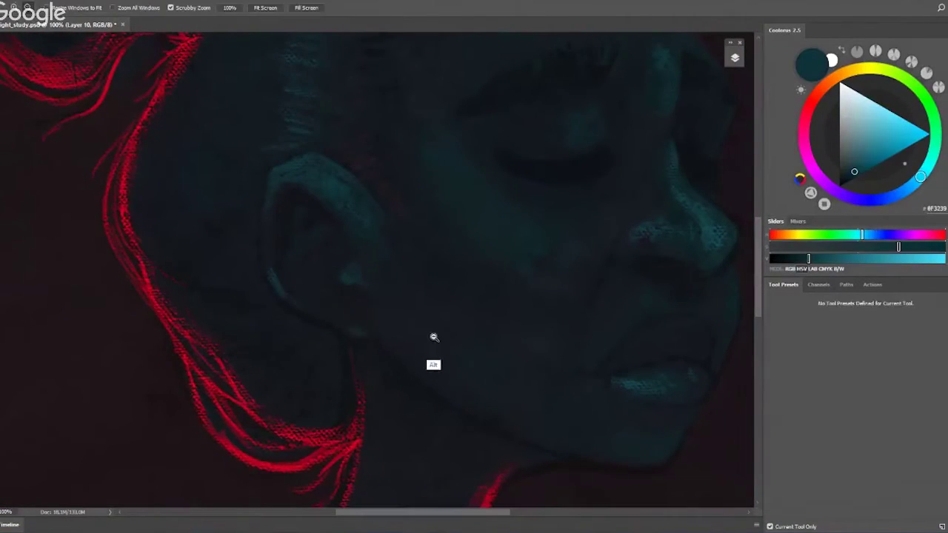
scroll(451, 314, down, 2)
scroll(415, 255, up, 3)
alt+click(415, 255)
Step: Shade the eyelid and face with tones sampled from the painting
scroll(565, 271, down, 2)
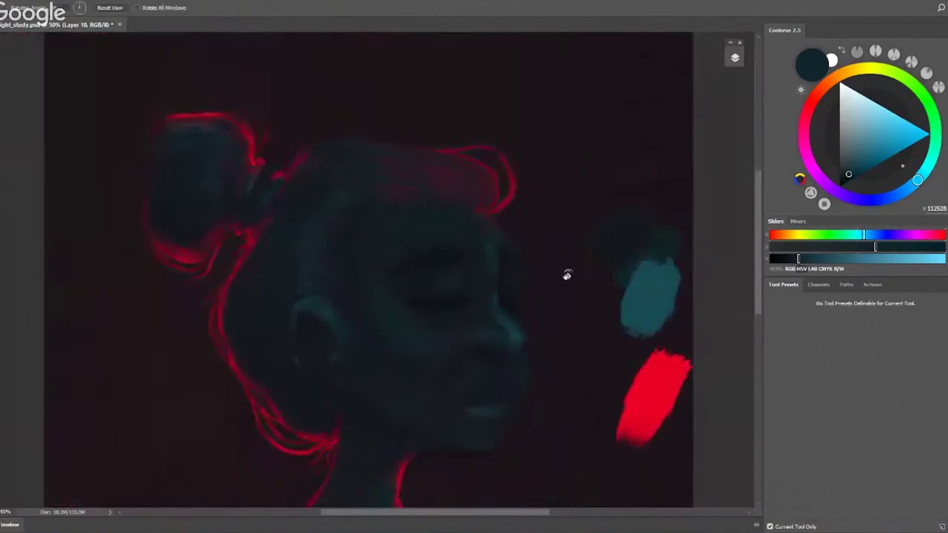
scroll(341, 267, up, 2)
scroll(453, 176, down, 2)
scroll(283, 278, up, 3)
alt+click(283, 278)
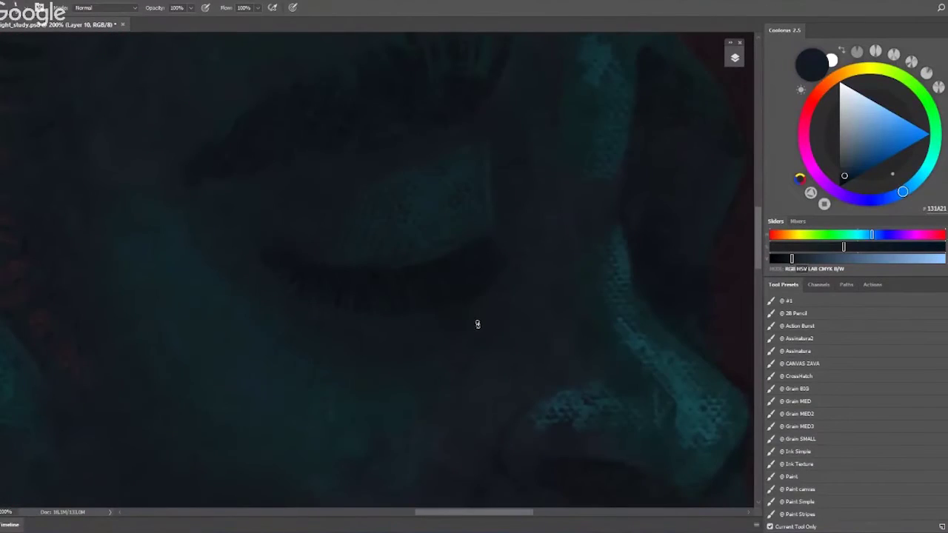
scroll(477, 323, down, 2)
scroll(331, 212, up, 1)
alt+click(330, 211)
scroll(292, 282, up, 1)
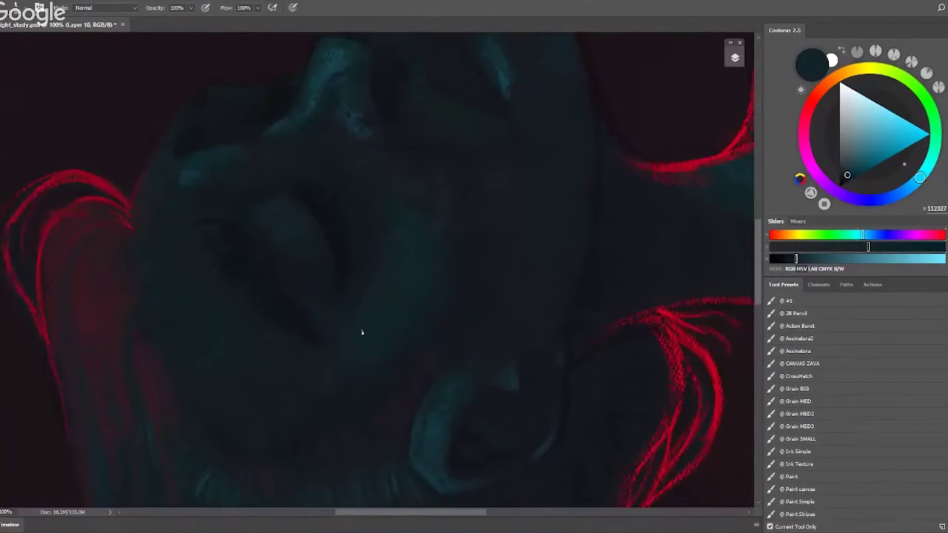
scroll(363, 332, down, 1)
scroll(419, 333, down, 1)
key(space)
scroll(449, 161, up, 3)
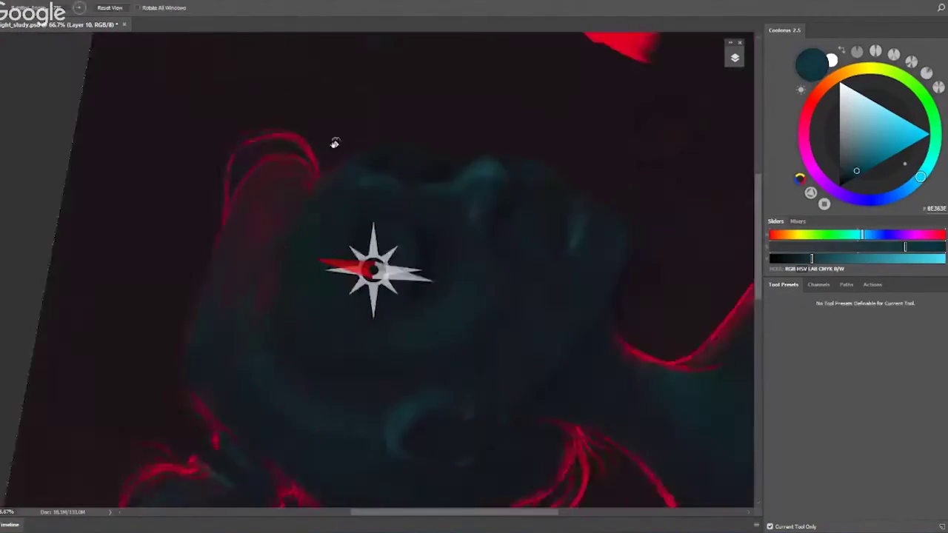
Step: Rotate the canvas and model the face with darker blue-teal and dark teal shading
drag(334, 142, 254, 271)
drag(292, 296, 368, 195)
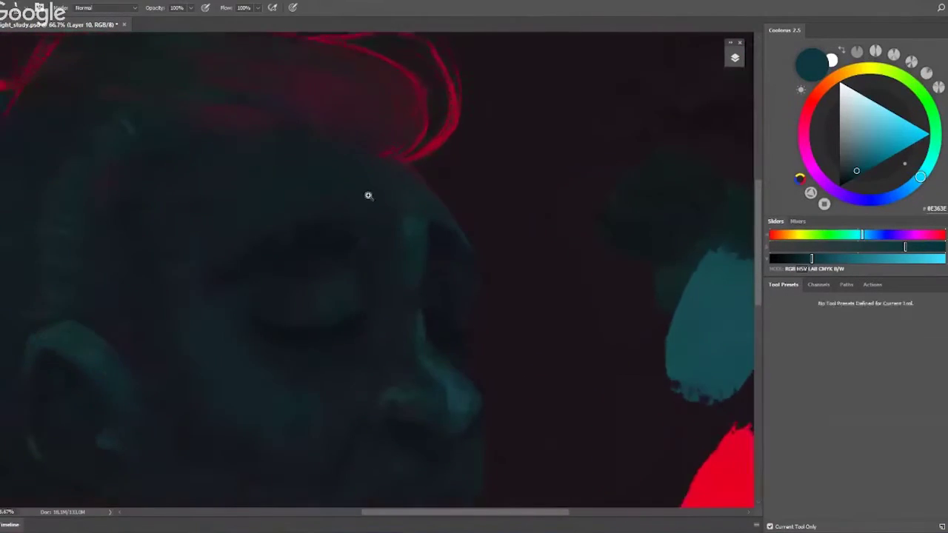
alt+click(406, 267)
scroll(421, 317, down, 2)
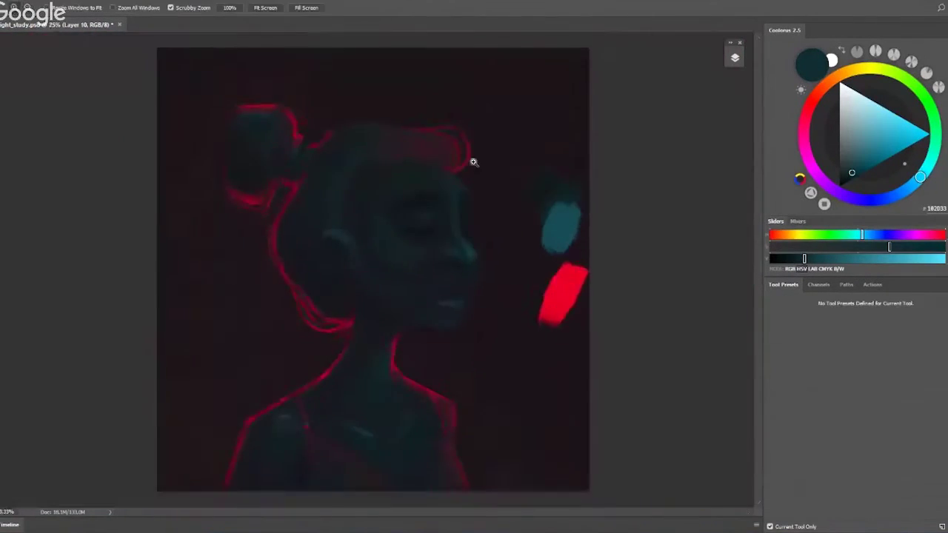
scroll(472, 159, up, 2)
drag(346, 328, 328, 212)
alt+click(235, 241)
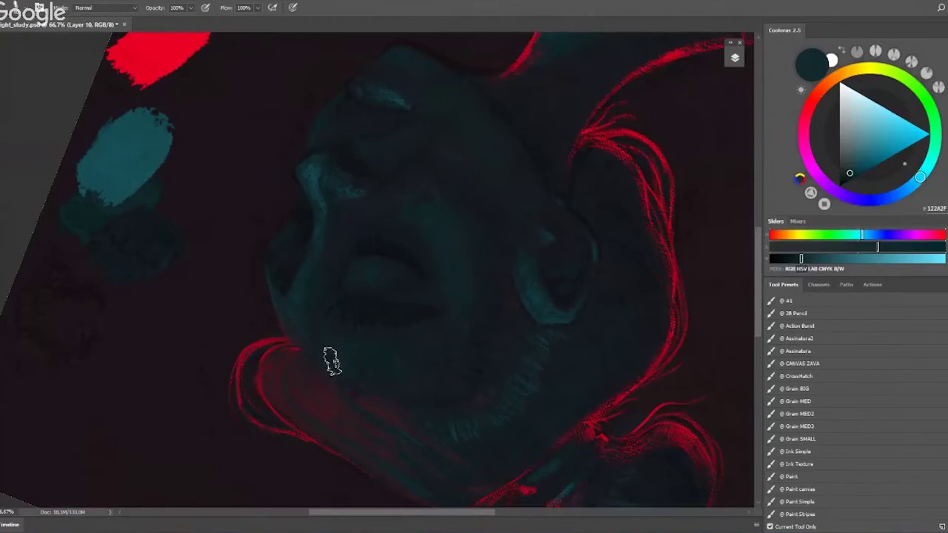
drag(331, 360, 445, 244)
scroll(502, 205, down, 2)
scroll(451, 311, up, 2)
Step: Blend the cheek with dark teals, a dark plum tone and the side swatch teal
drag(451, 311, 420, 246)
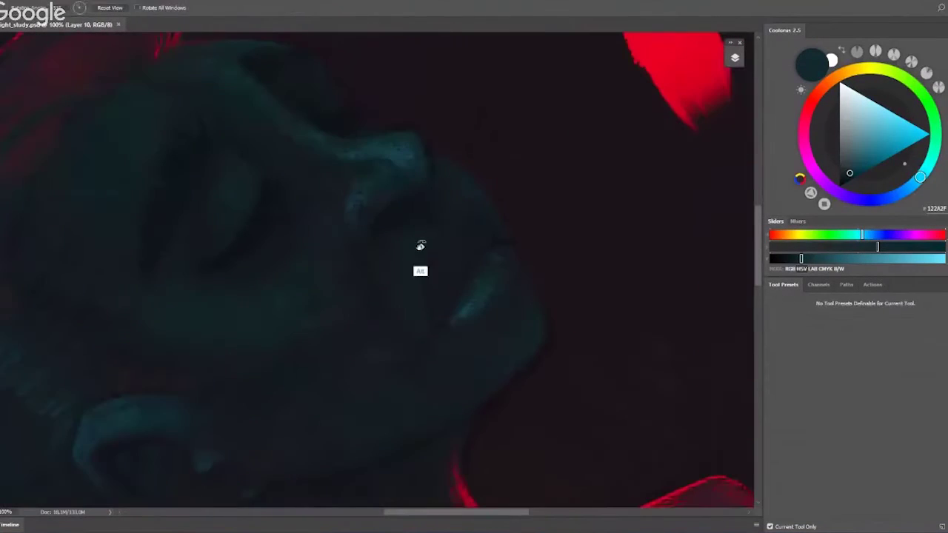
alt+click(423, 331)
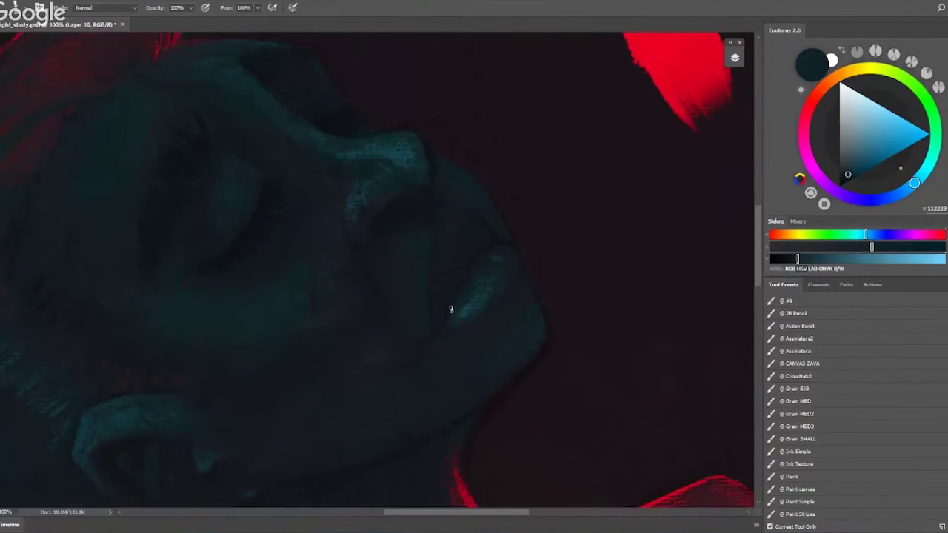
alt+click(474, 326)
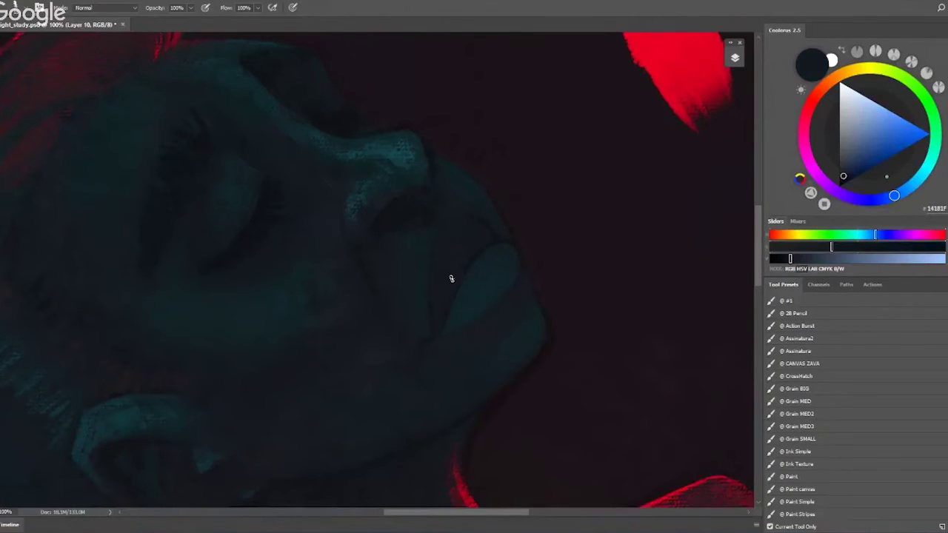
drag(478, 206, 373, 349)
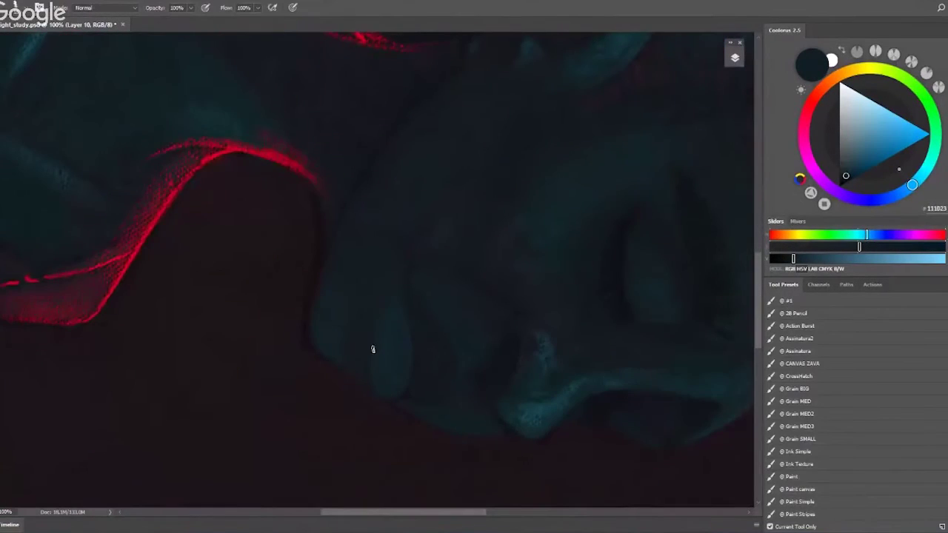
scroll(481, 290, down, 2)
scroll(435, 368, up, 2)
alt+click(436, 368)
scroll(448, 376, down, 2)
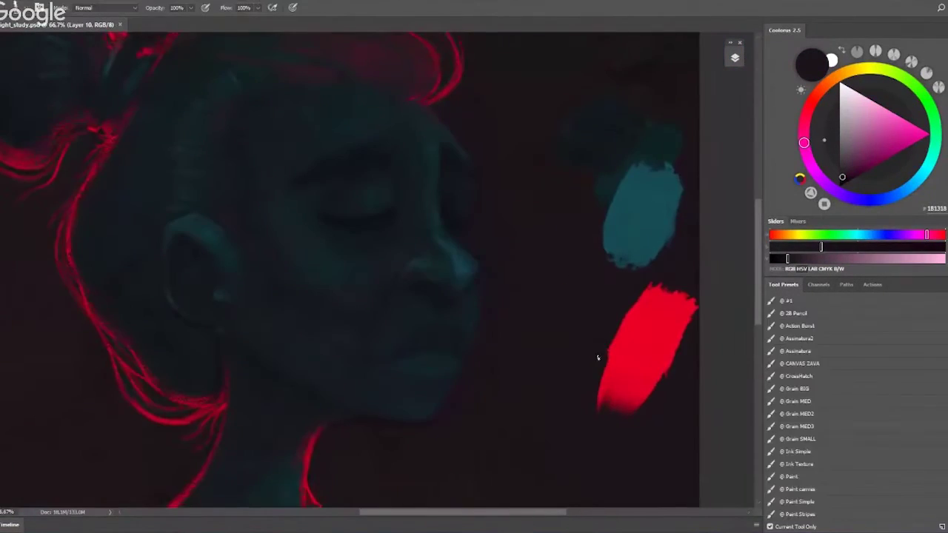
alt+click(645, 207)
scroll(312, 208, up, 2)
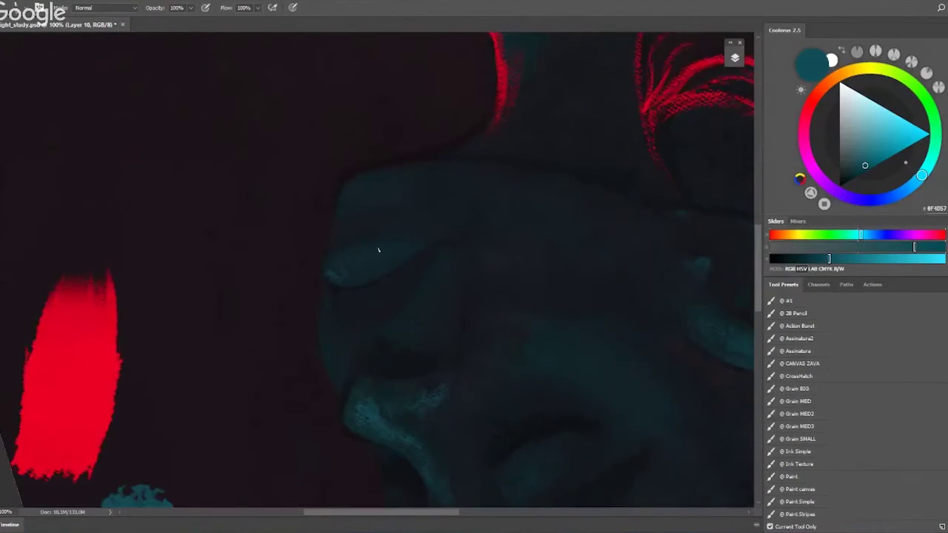
Step: Deepen the face shadows with near-black tones and the cheek's dark teal
scroll(376, 250, down, 2)
scroll(548, 277, up, 2)
alt+click(381, 316)
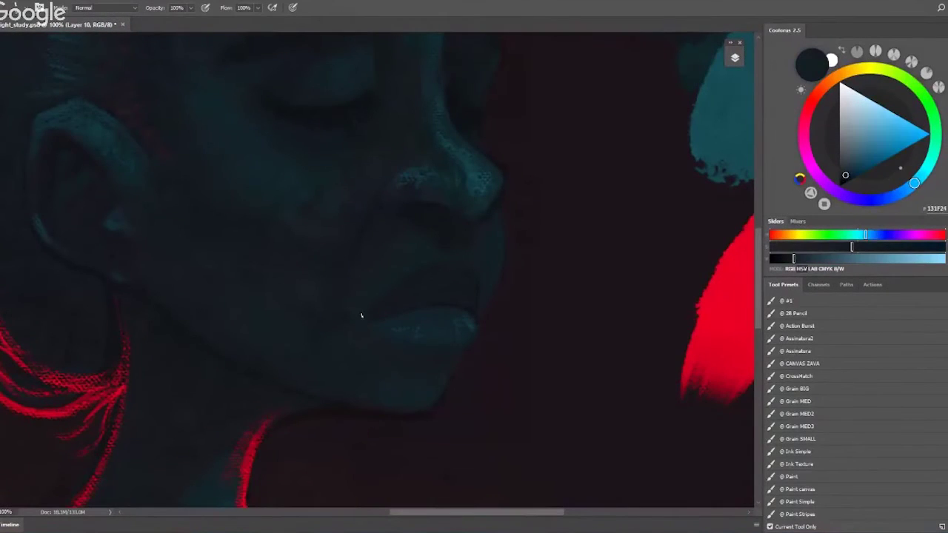
alt+click(438, 294)
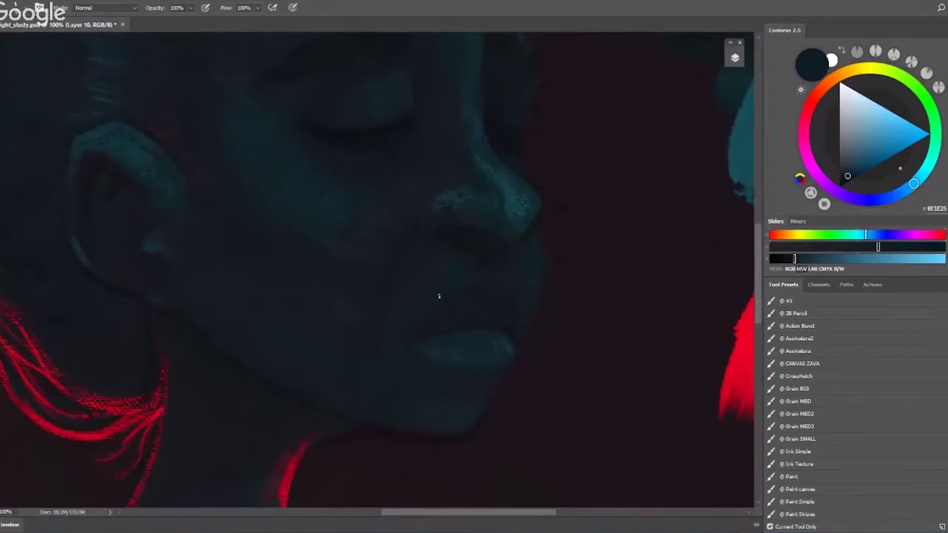
scroll(514, 246, down, 1)
scroll(488, 252, up, 3)
alt+click(239, 263)
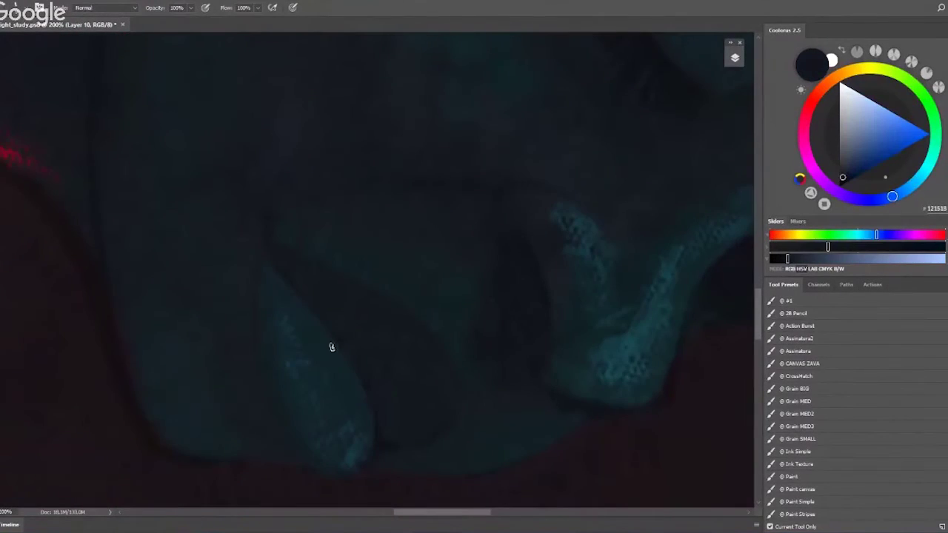
scroll(330, 345, down, 2)
Step: Rotate and zoom the canvas view, then resume painting with the brush
key(r)
click(535, 147)
scroll(487, 203, down, 1)
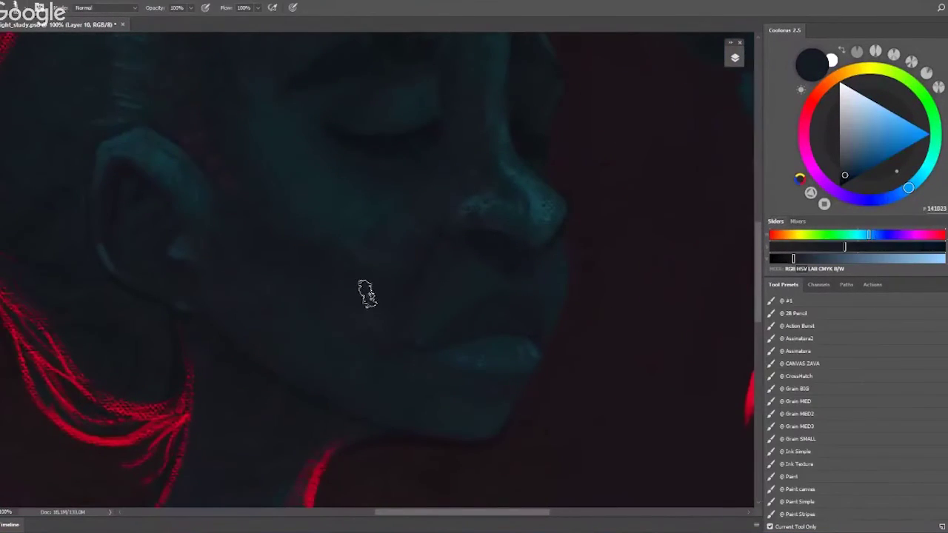
key(z)
scroll(448, 115, down, 2)
key(b)
scroll(385, 222, up, 5)
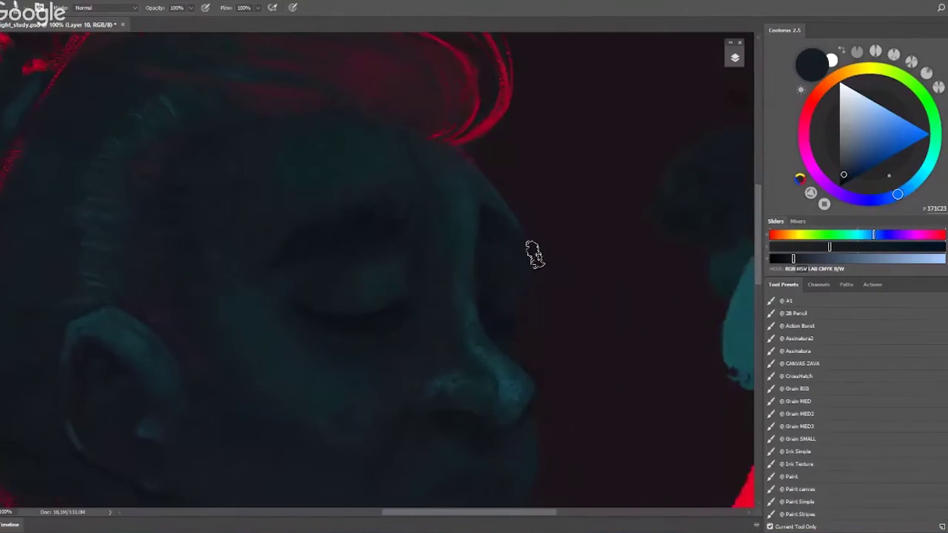
scroll(529, 254, down, 3)
scroll(437, 366, up, 1)
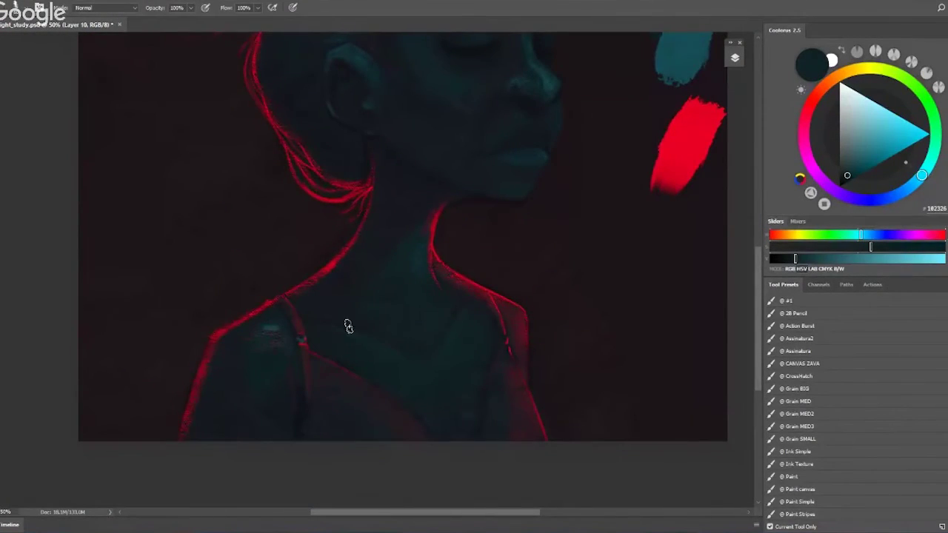
Step: Tilt the canvas to a working angle and sample a dark maroon from the shoulder
key(z)
scroll(604, 182, down, 3)
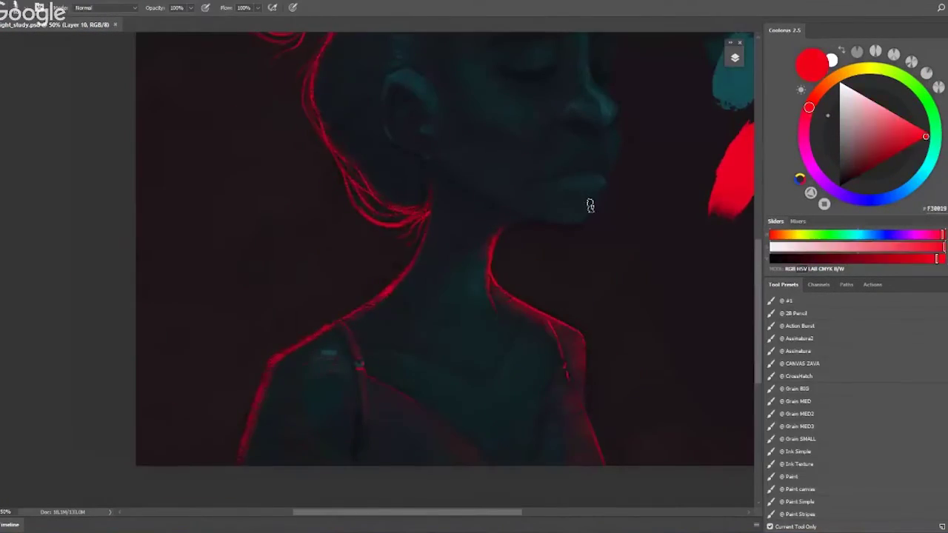
key(r)
mouse_move(254, 406)
mouse_down()
mouse_move(535, 181)
mouse_move(557, 326)
mouse_up()
scroll(370, 324, up, 1)
scroll(556, 326, down, 3)
scroll(556, 326, up, 2)
scroll(387, 269, up, 1)
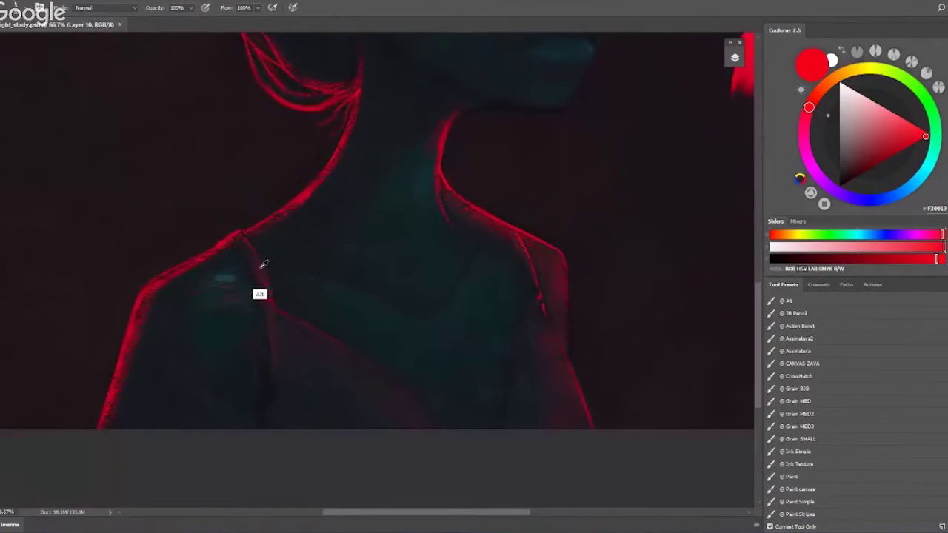
alt+click(262, 267)
Step: Rotate the view around the hair, sample the red rim-light colour and set brush opacity to 50%
mouse_move(324, 184)
mouse_down()
mouse_move(296, 264)
mouse_move(489, 306)
mouse_up()
scroll(489, 307, down, 2)
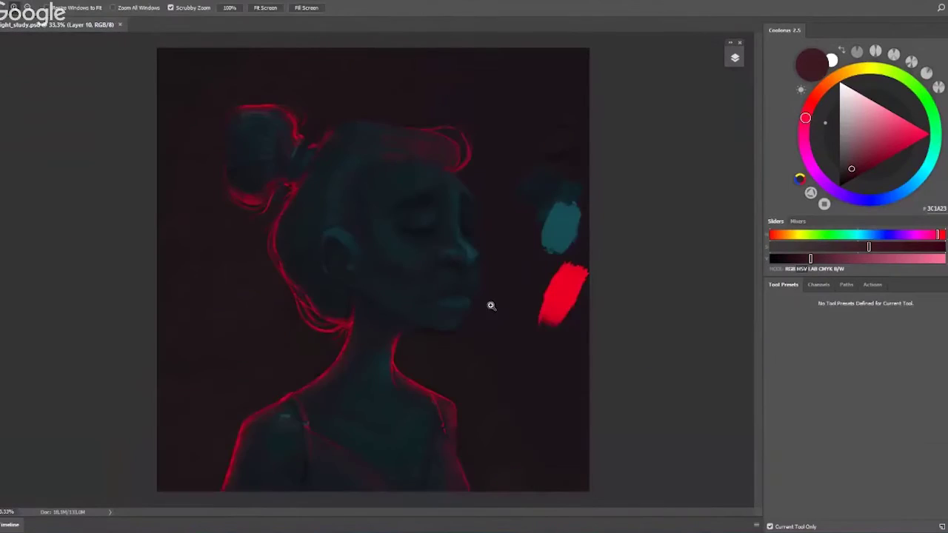
scroll(478, 286, up, 1)
scroll(376, 397, up, 1)
drag(399, 386, 373, 264)
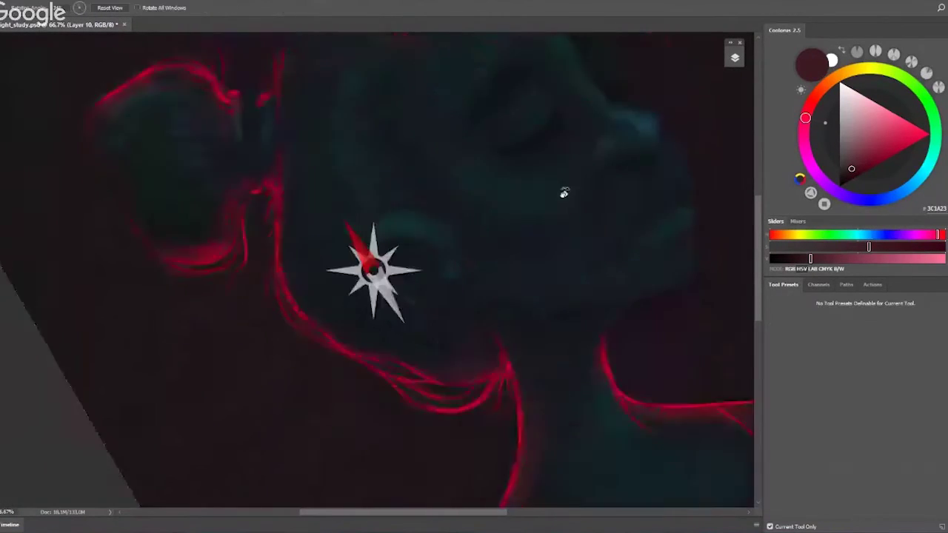
scroll(334, 255, up, 1)
scroll(351, 334, down, 1)
scroll(430, 317, down, 1)
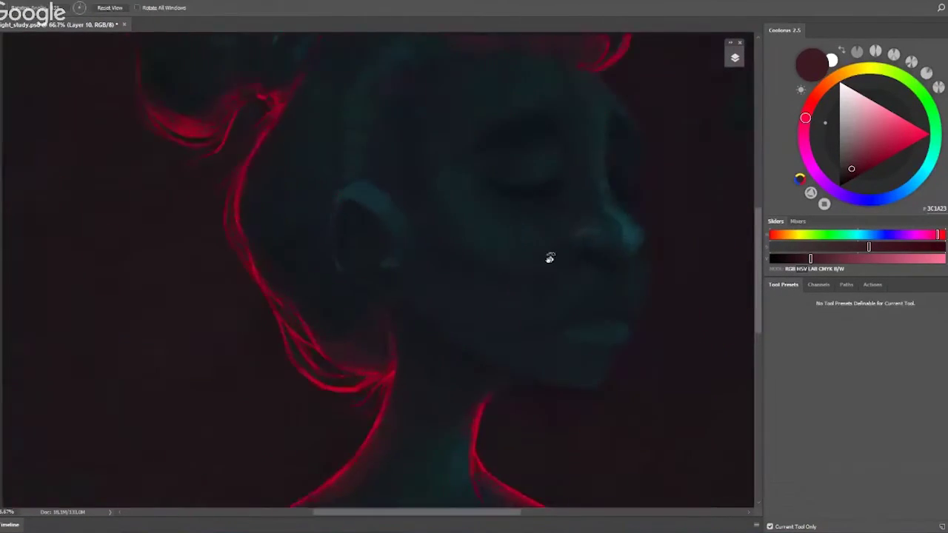
drag(550, 259, 447, 235)
scroll(348, 269, up, 1)
scroll(322, 199, down, 2)
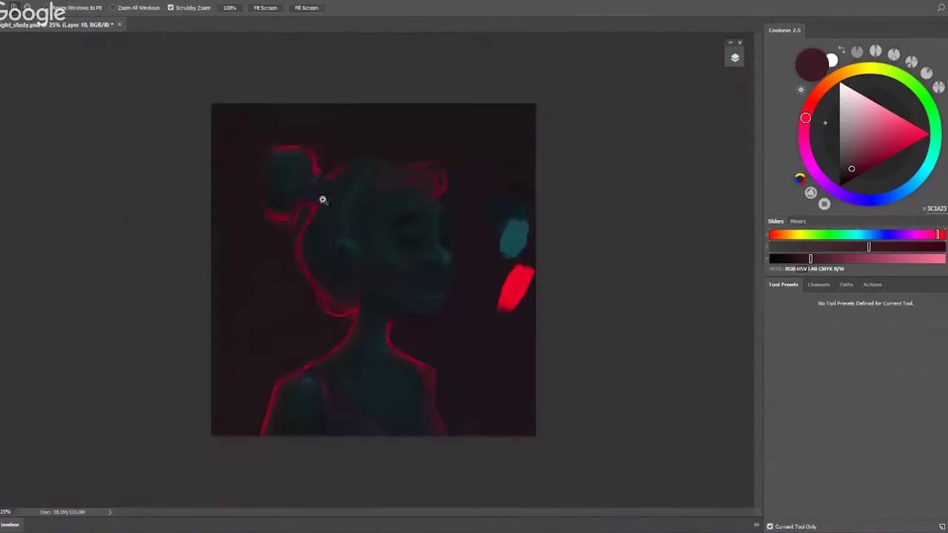
scroll(430, 327, up, 2)
alt+click(430, 328)
key(5)
Step: Zoom in on the neck, reset the canvas tilt and sample a dark red from the neck
key(z)
scroll(376, 297, down, 3)
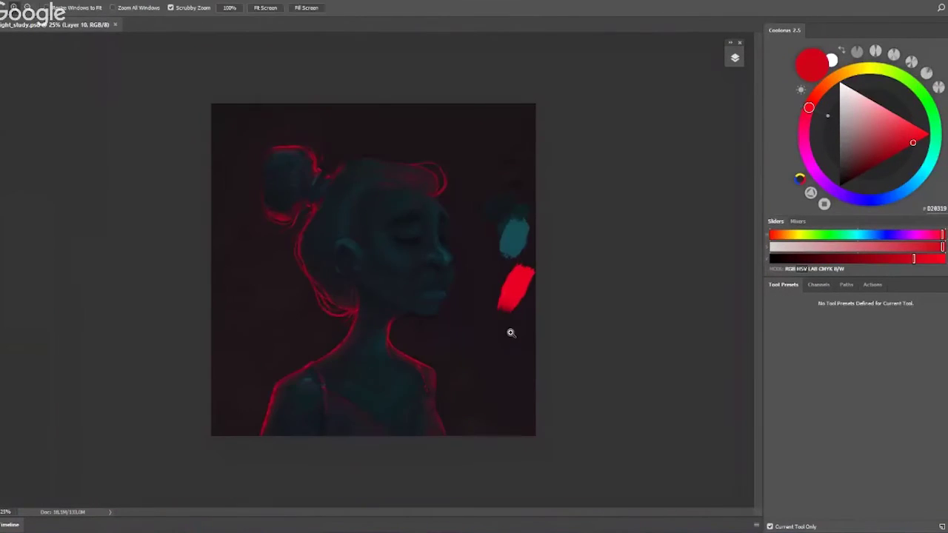
drag(439, 334, 474, 335)
key(r)
drag(474, 176, 368, 228)
key(b)
alt+click(326, 320)
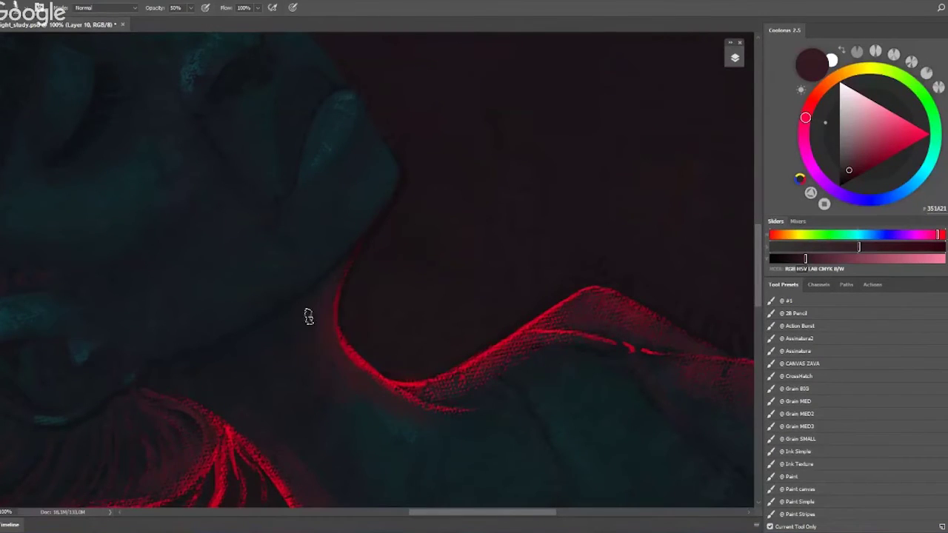
Step: Deepen the hair bun shadows, then add new Layer 11 with brush opacity back at 100%
key(z)
scroll(466, 311, down, 3)
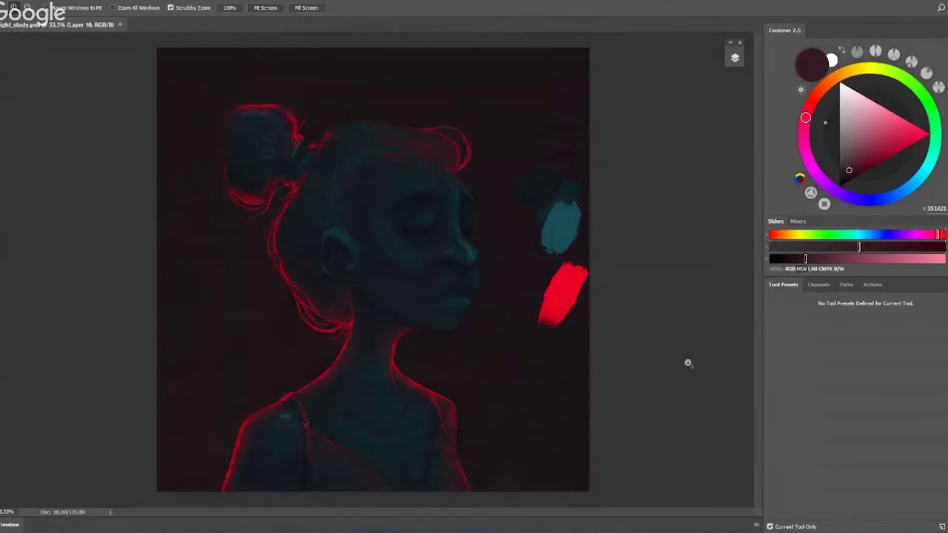
key(b)
drag(363, 338, 461, 436)
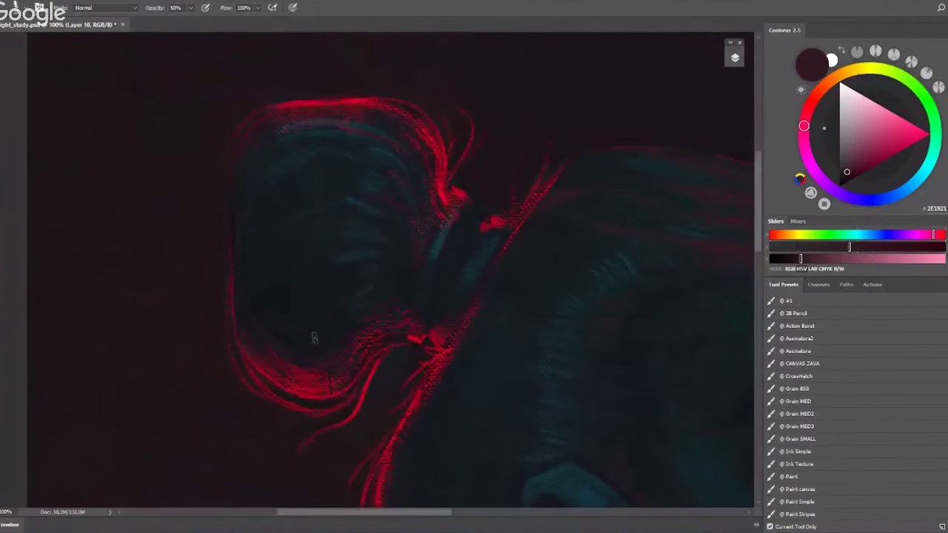
scroll(364, 190, up, 3)
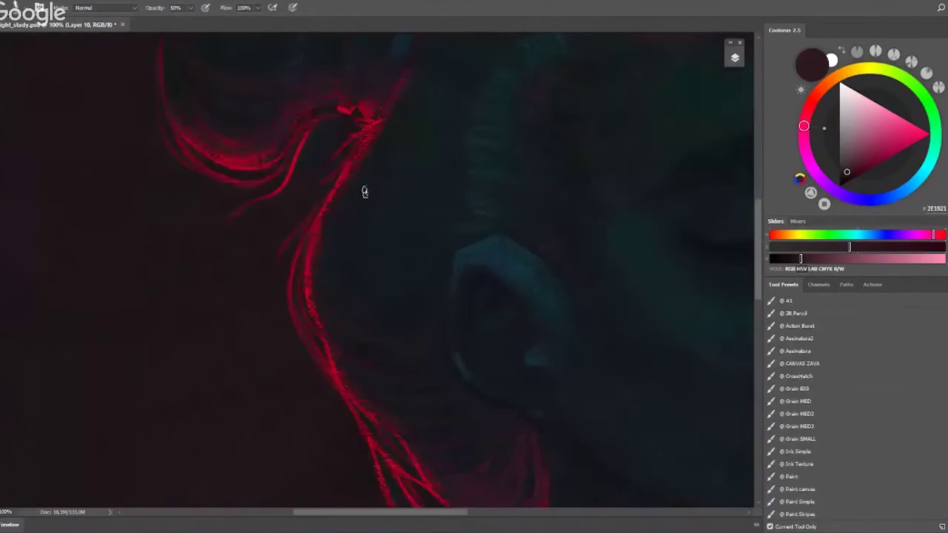
scroll(338, 240, up, 2)
key(F5)
key(F5)
key(ctrl+shift+alt+n)
Step: Pan the view across the painting over to the nose and lips
key(0)
mouse_move(349, 189)
mouse_down()
mouse_move(466, 266)
mouse_move(402, 233)
mouse_move(303, 212)
mouse_move(450, 287)
mouse_up()
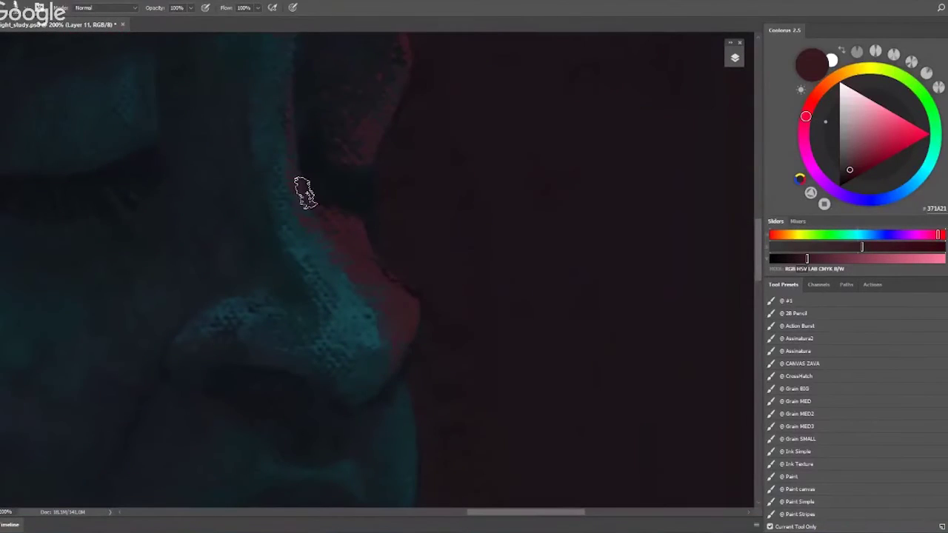
drag(303, 191, 377, 116)
scroll(400, 339, down, 1)
scroll(493, 313, down, 1)
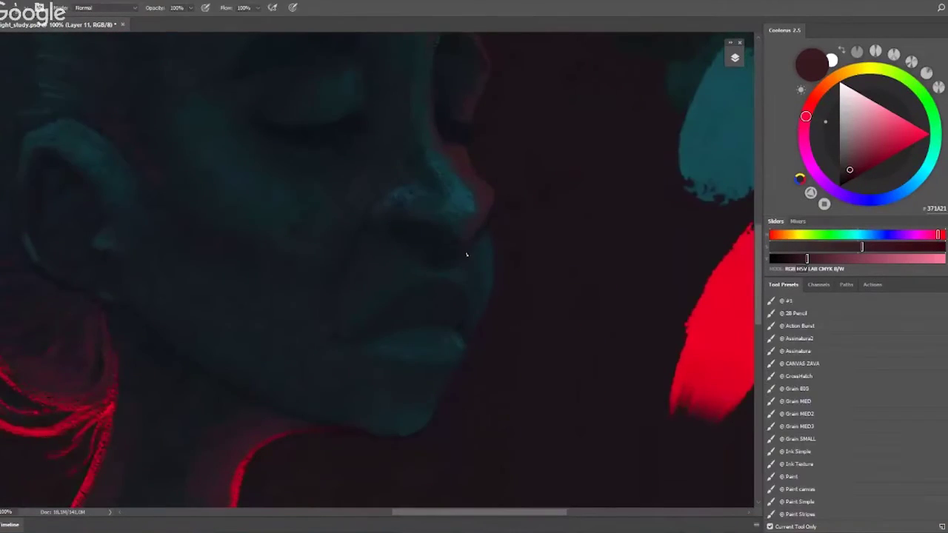
scroll(288, 324, up, 1)
drag(289, 279, 449, 257)
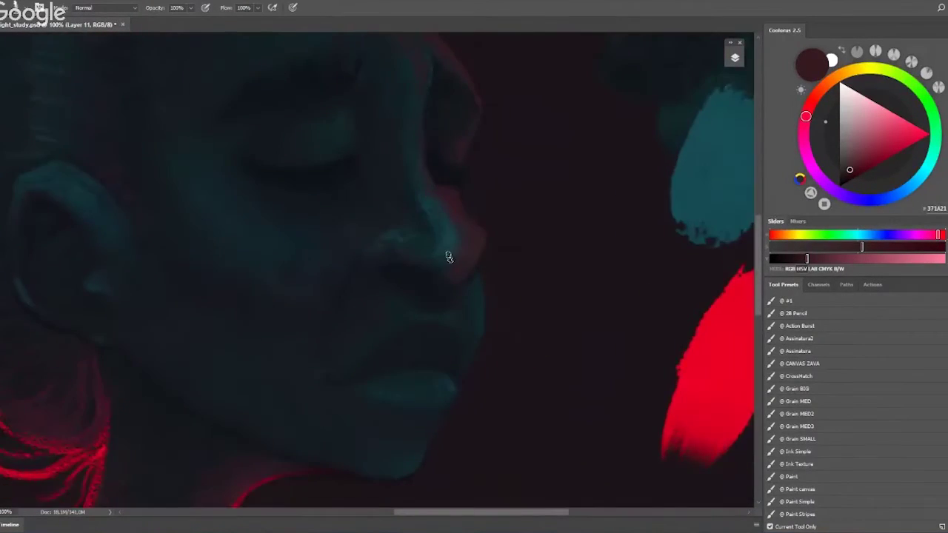
Step: Rotate the canvas to a comfortable angle for working on the nose and lips
key(F5)
key(F5)
scroll(337, 200, up, 1)
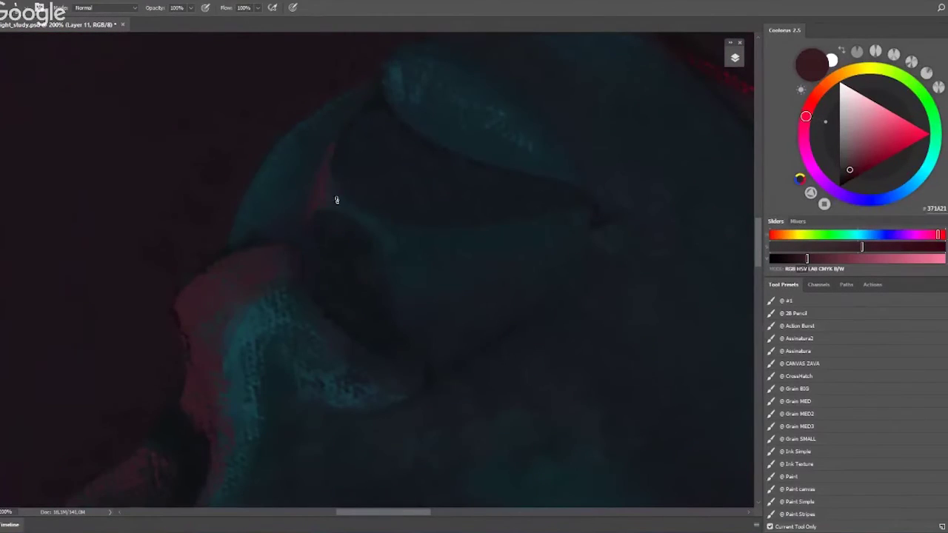
scroll(484, 349, down, 2)
scroll(588, 292, up, 2)
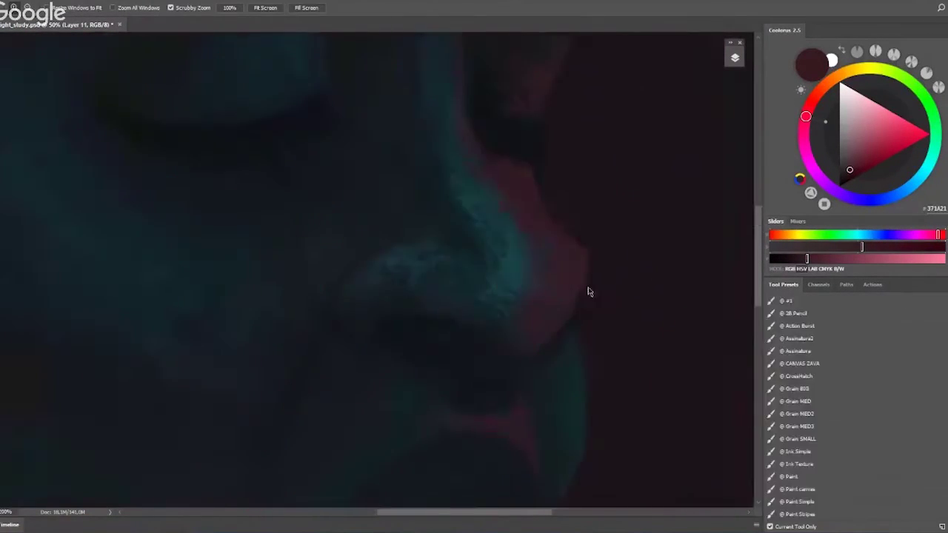
scroll(497, 210, up, 1)
scroll(452, 214, down, 1)
scroll(452, 215, up, 1)
key(b)
Step: Soften the nose tip and lip edges with maroon shading, then make bright red EE0019 active
scroll(458, 291, down, 3)
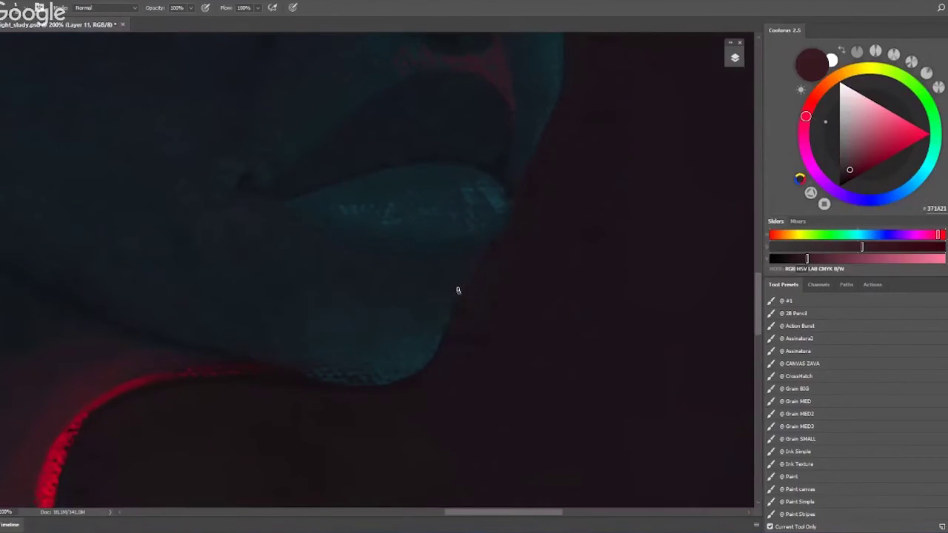
scroll(444, 282, up, 2)
scroll(445, 222, up, 2)
scroll(288, 271, up, 1)
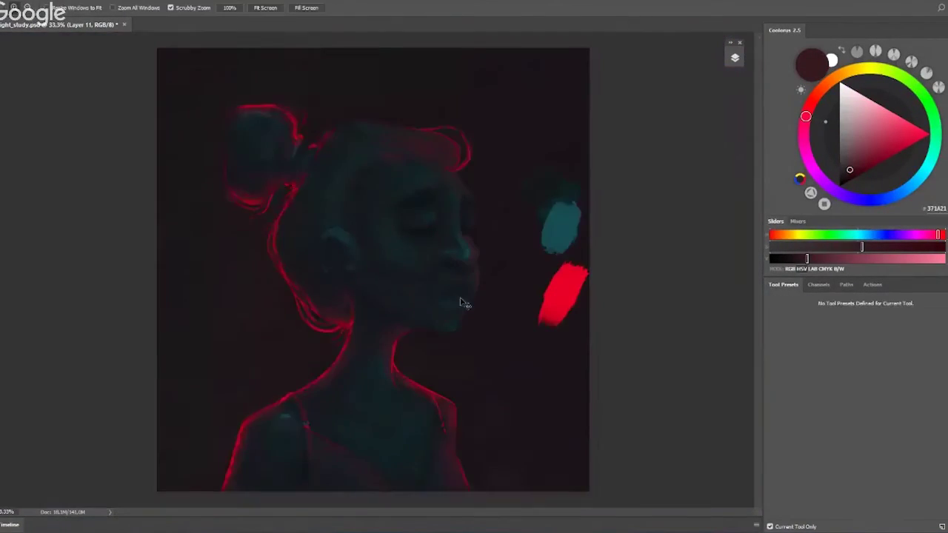
drag(302, 278, 460, 249)
scroll(442, 269, down, 2)
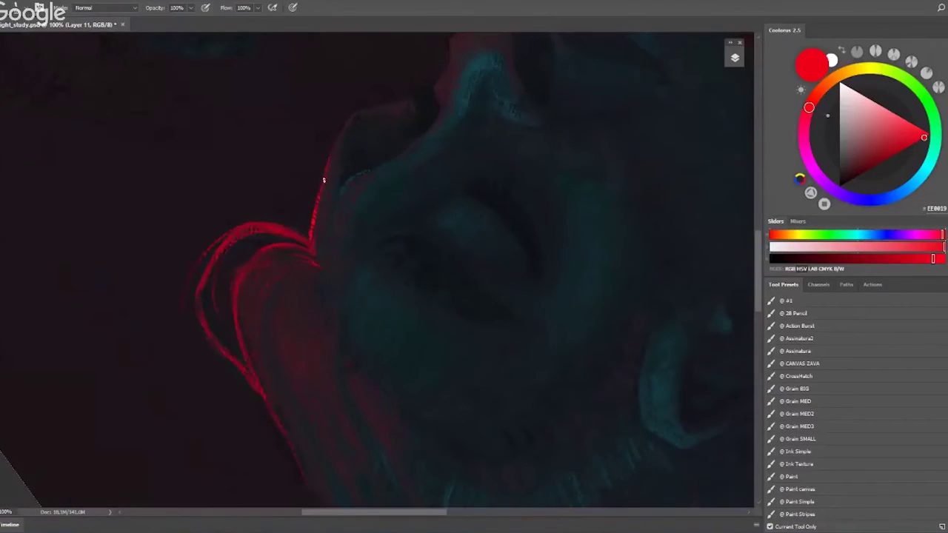
Step: Zoom out to the whole portrait and pick a slightly darker red for the rim
scroll(380, 165, down, 1)
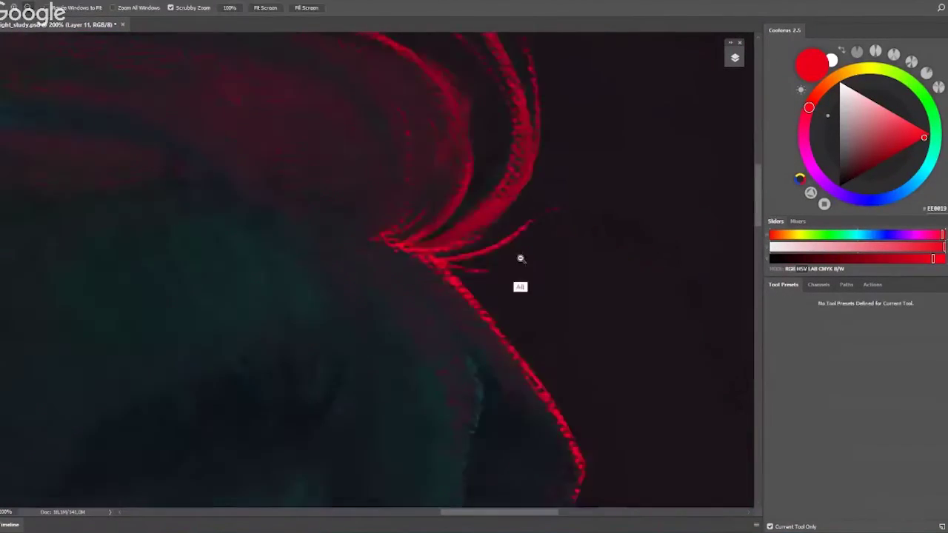
drag(520, 259, 511, 260)
scroll(482, 203, up, 3)
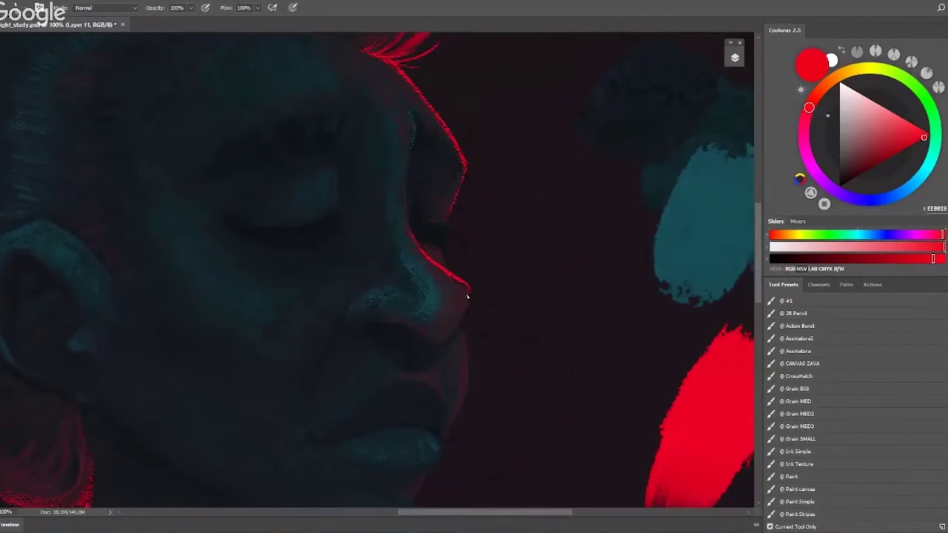
scroll(468, 296, up, 2)
alt+click(342, 263)
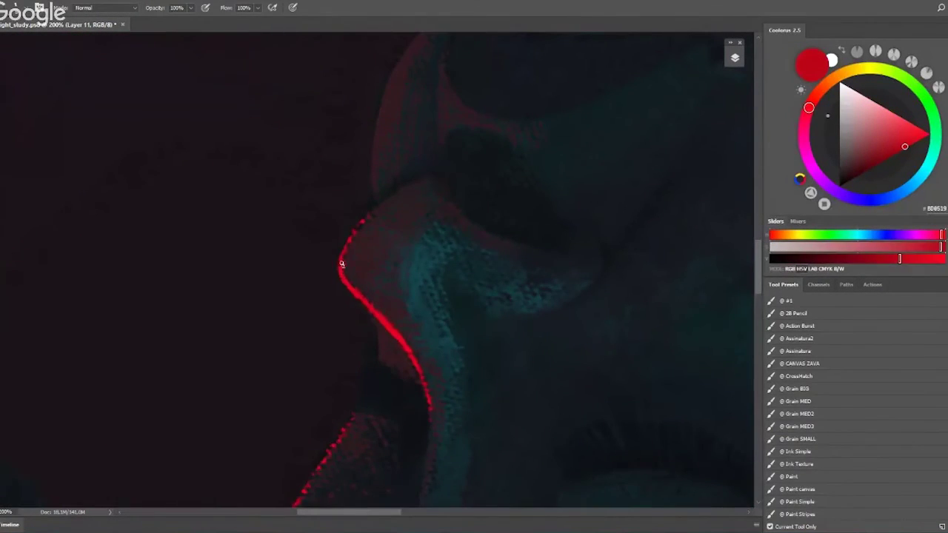
Step: Paint a thin red rim line along the forehead and nose profile
scroll(342, 264, right, 10)
scroll(444, 267, up, 3)
scroll(437, 215, down, 3)
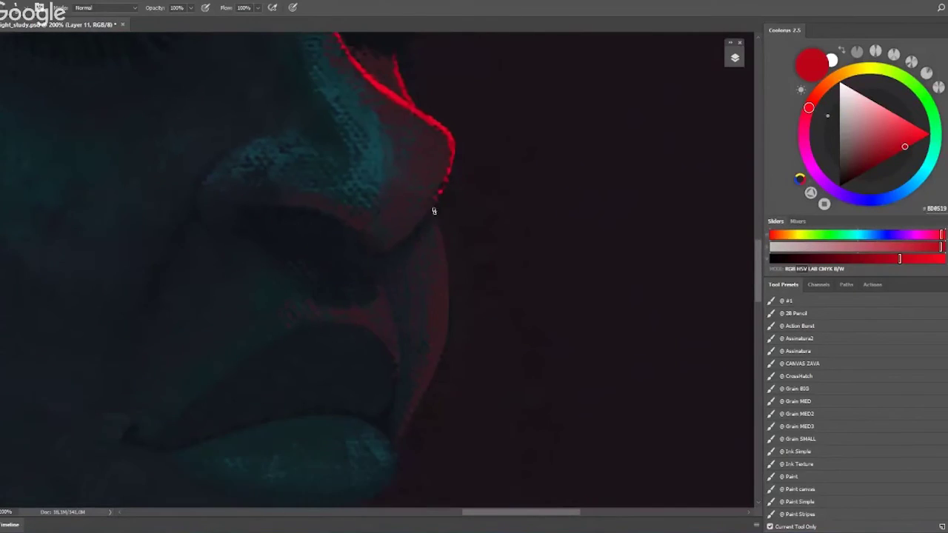
scroll(280, 343, left, 5)
drag(370, 265, 309, 239)
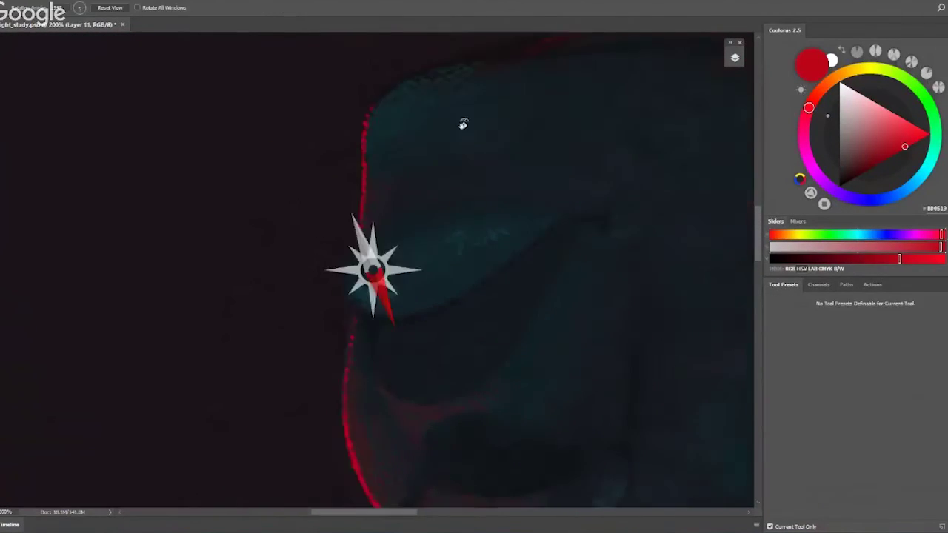
Step: Extend the red rim light past the lips down to the chin, ending with maroon 381A22 active
scroll(345, 324, right, 10)
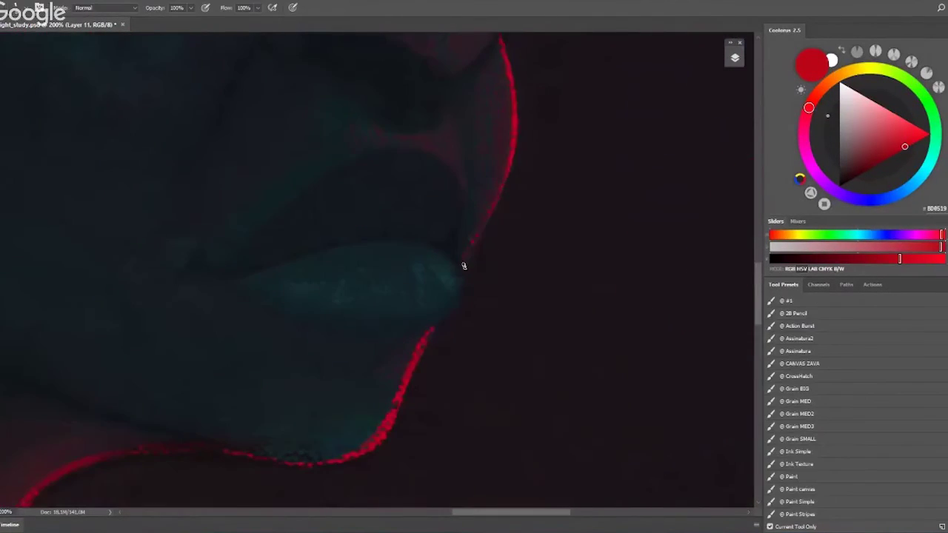
scroll(445, 237, down, 5)
scroll(410, 239, up, 3)
scroll(412, 240, down, 2)
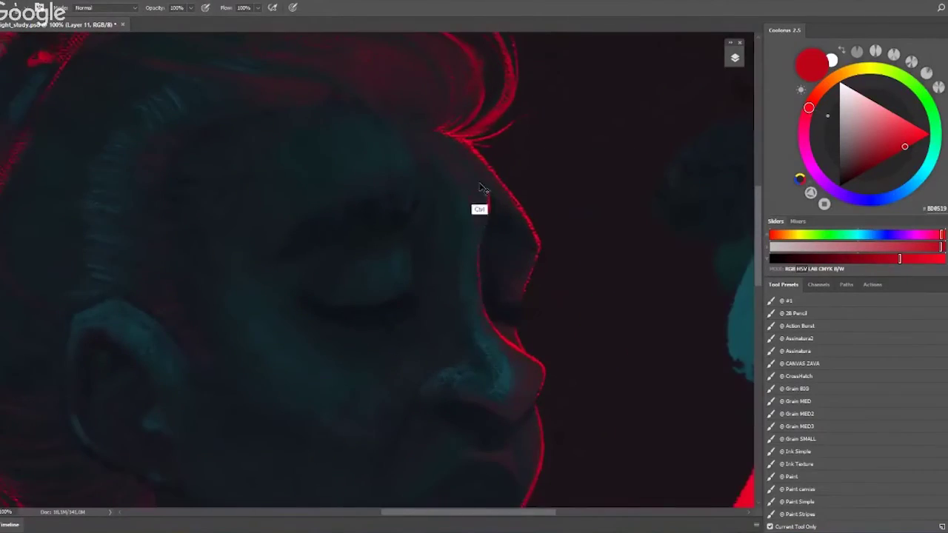
scroll(459, 237, down, 3)
scroll(445, 223, up, 2)
scroll(445, 222, down, 2)
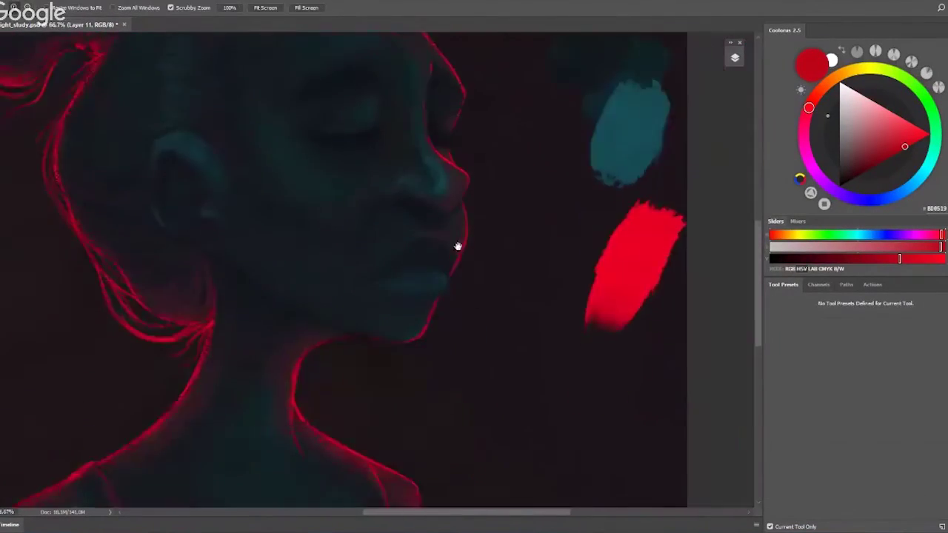
scroll(452, 259, up, 4)
scroll(444, 252, down, 2)
scroll(305, 215, up, 2)
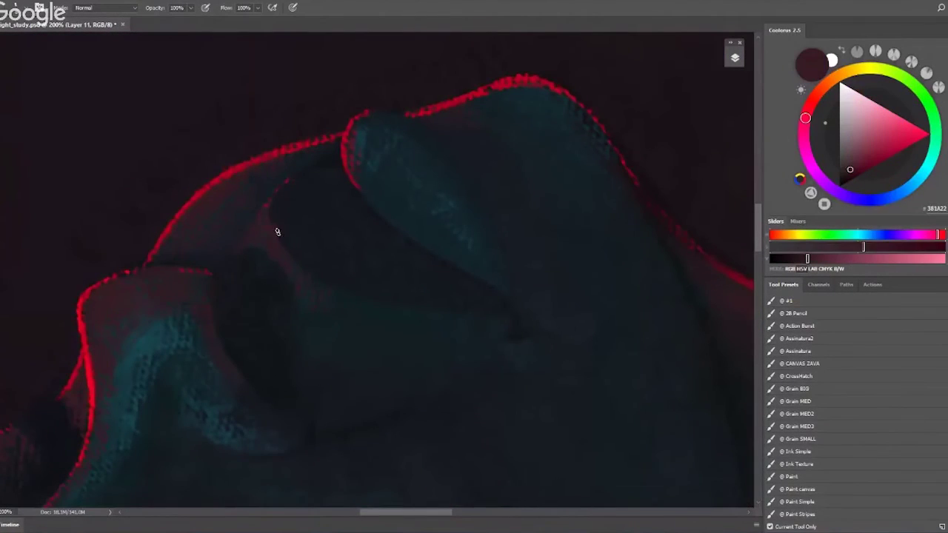
Step: Save the portrait with Ctrl+S
scroll(282, 209, down, 3)
scroll(354, 187, up, 3)
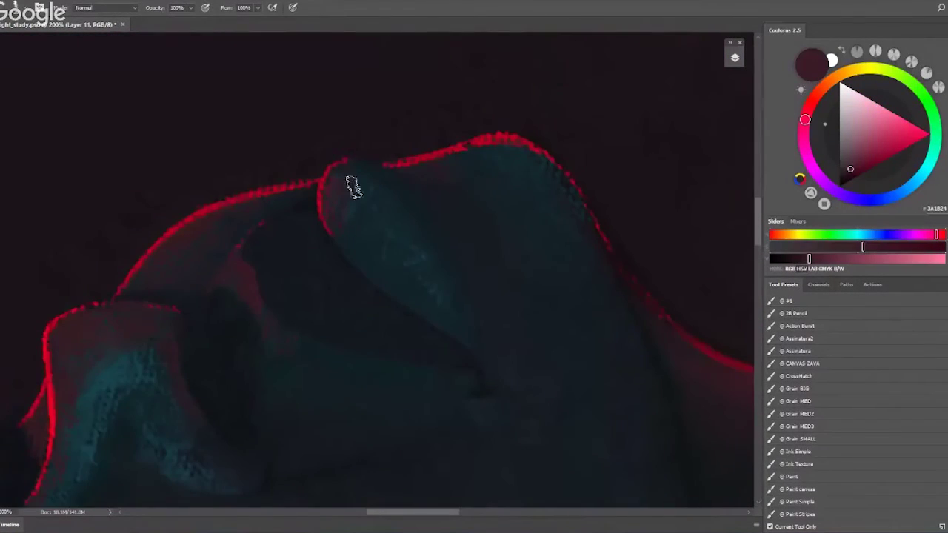
scroll(521, 220, down, 3)
key(ctrl+s)
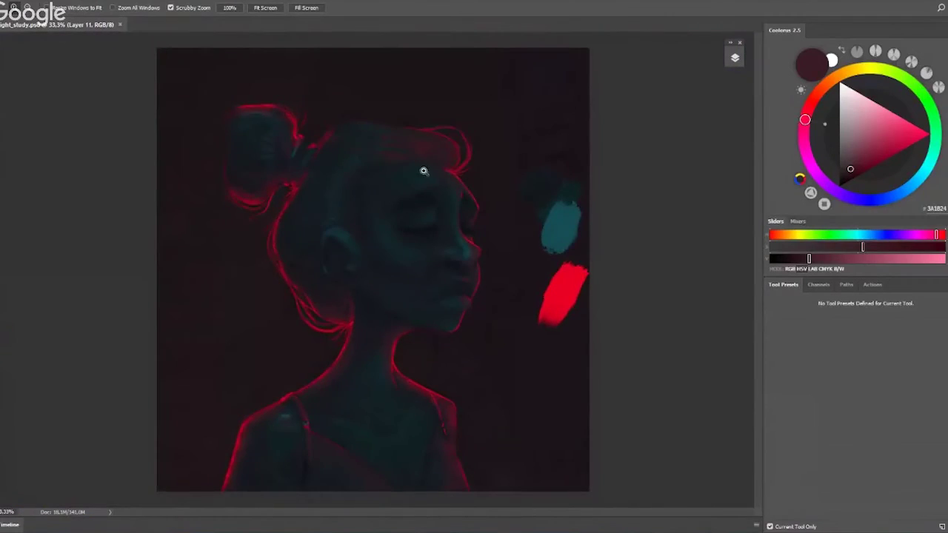
scroll(423, 172, up, 3)
Step: Pick a bright red for the rim light and set brush opacity to 30%
alt+click(415, 197)
scroll(454, 256, down, 3)
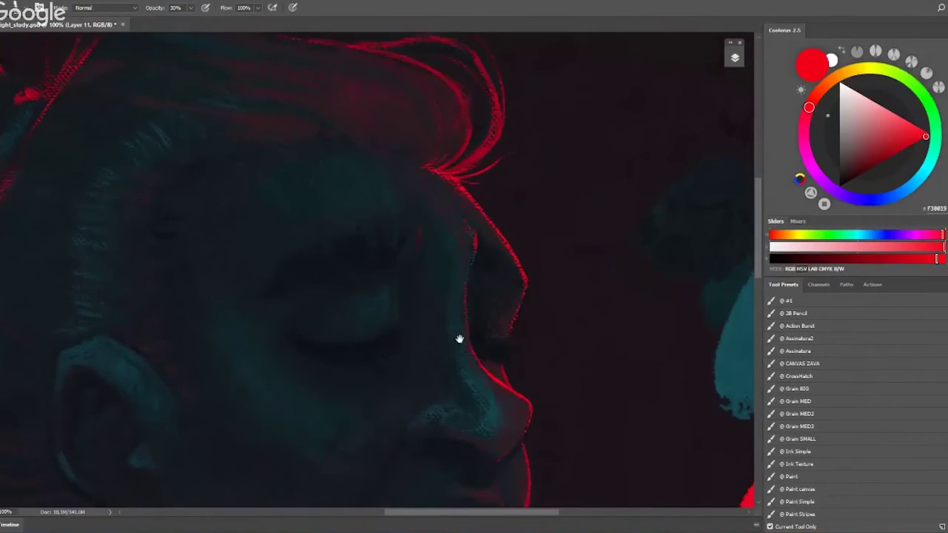
scroll(383, 303, up, 3)
key(3)
Step: Glow red rim light along the jaw, neck and shoulders, then sample near-black 11171E shadow colour
scroll(374, 355, down, 3)
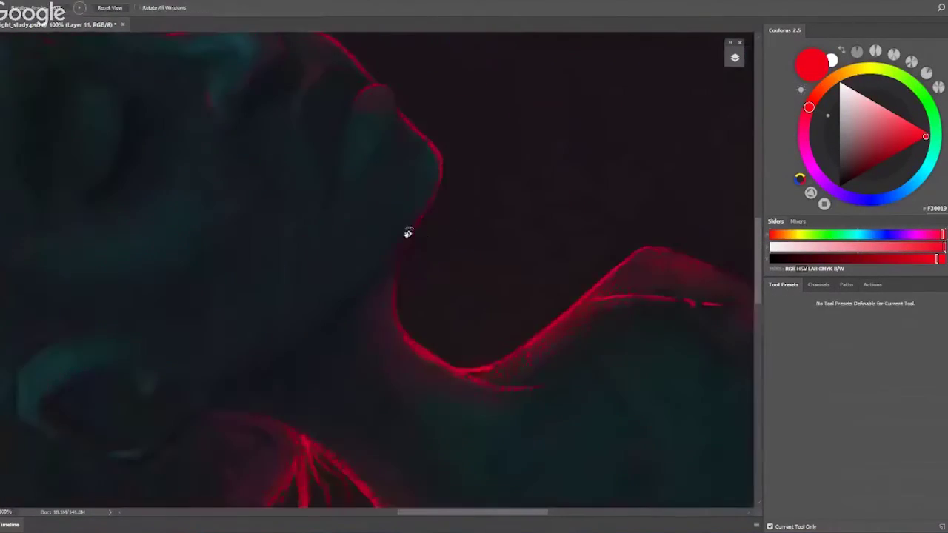
scroll(408, 229, up, 3)
scroll(426, 183, down, 2)
scroll(393, 278, down, 1)
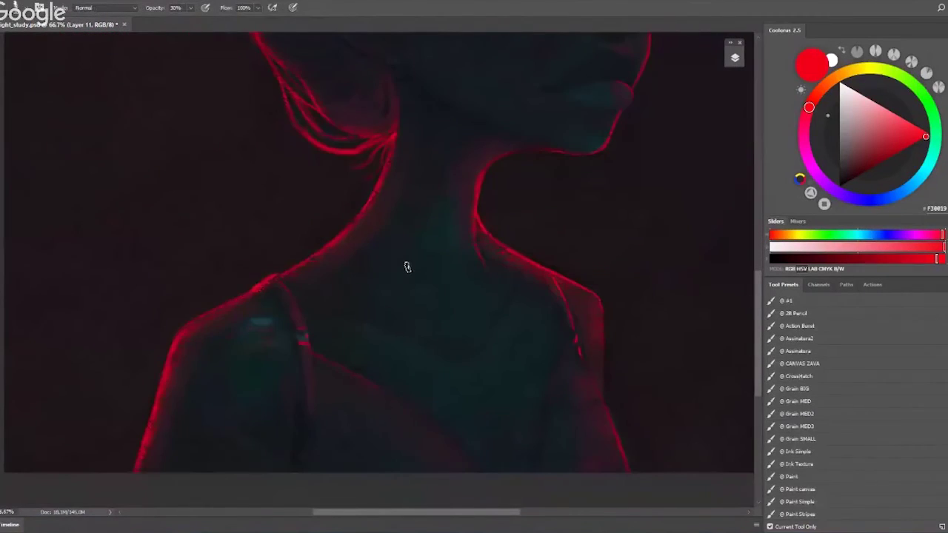
alt+click(398, 343)
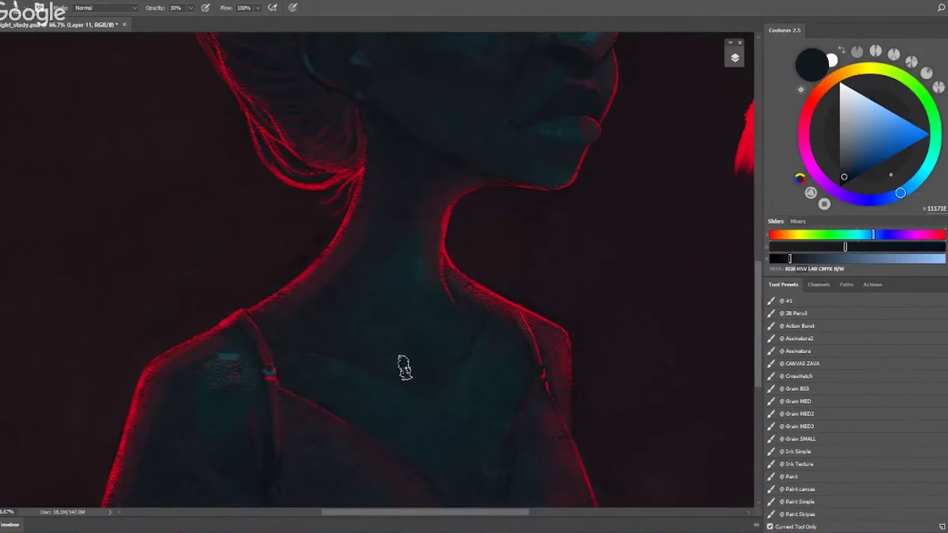
scroll(445, 374, down, 1)
Step: Pick dark teal 184058 from the painted swatch and restore brush opacity to 100%
scroll(484, 349, down, 1)
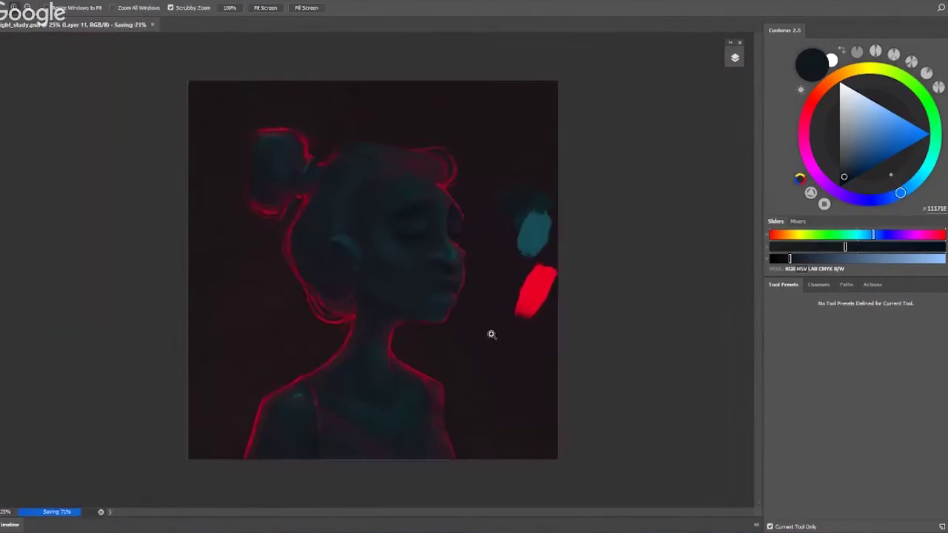
alt+click(561, 226)
key(0)
scroll(320, 252, up, 1)
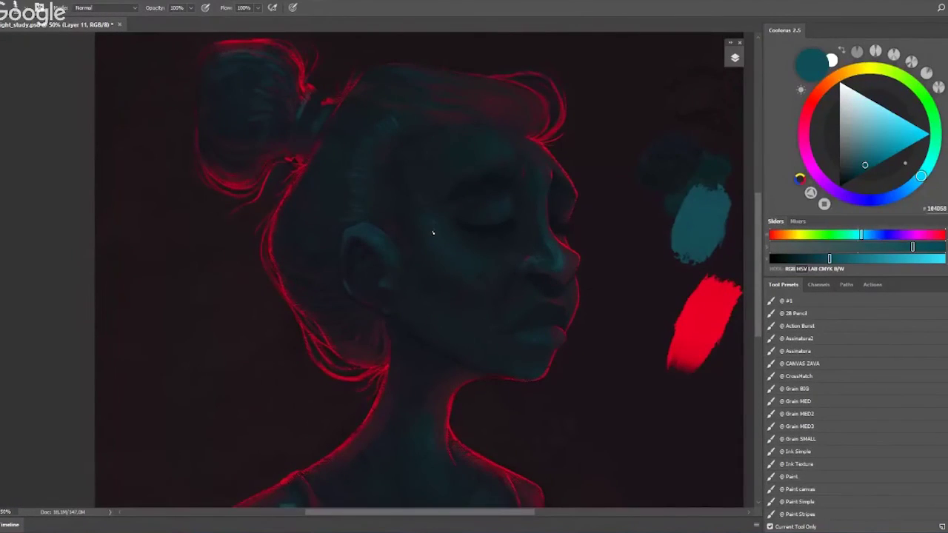
scroll(453, 220, up, 1)
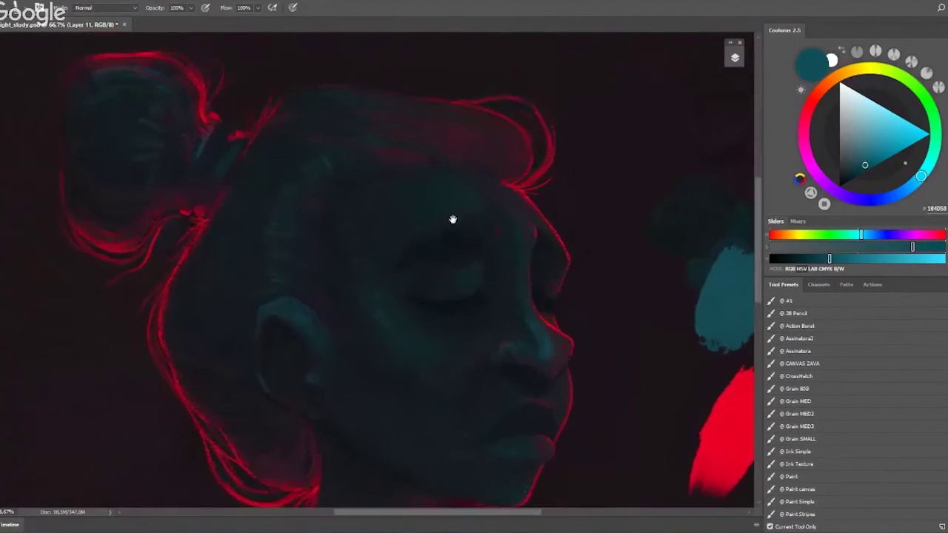